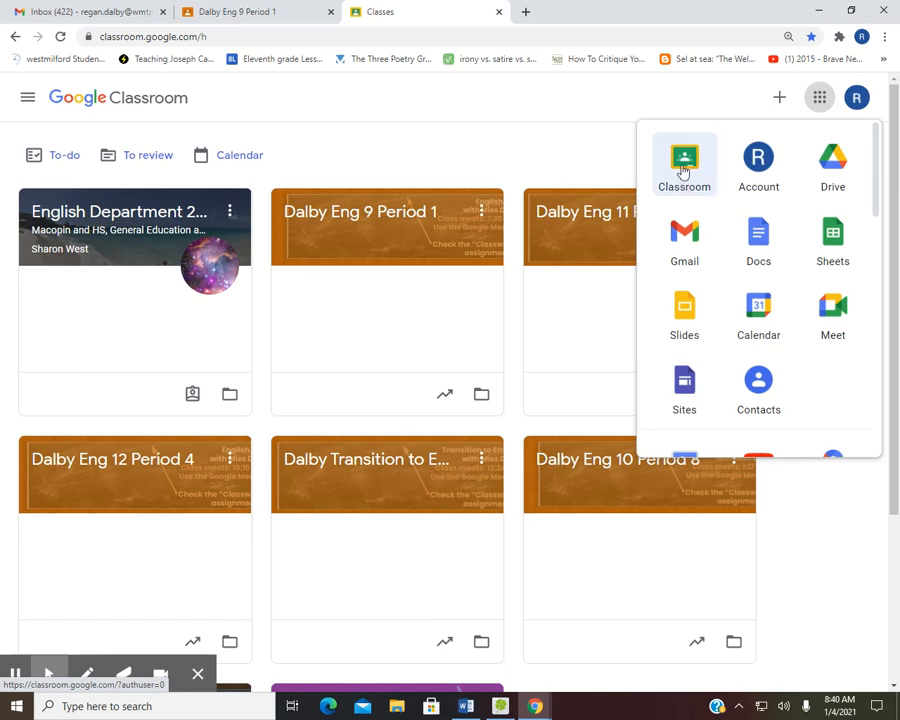
{"action": "left_click", "coordinate": [545, 149]}
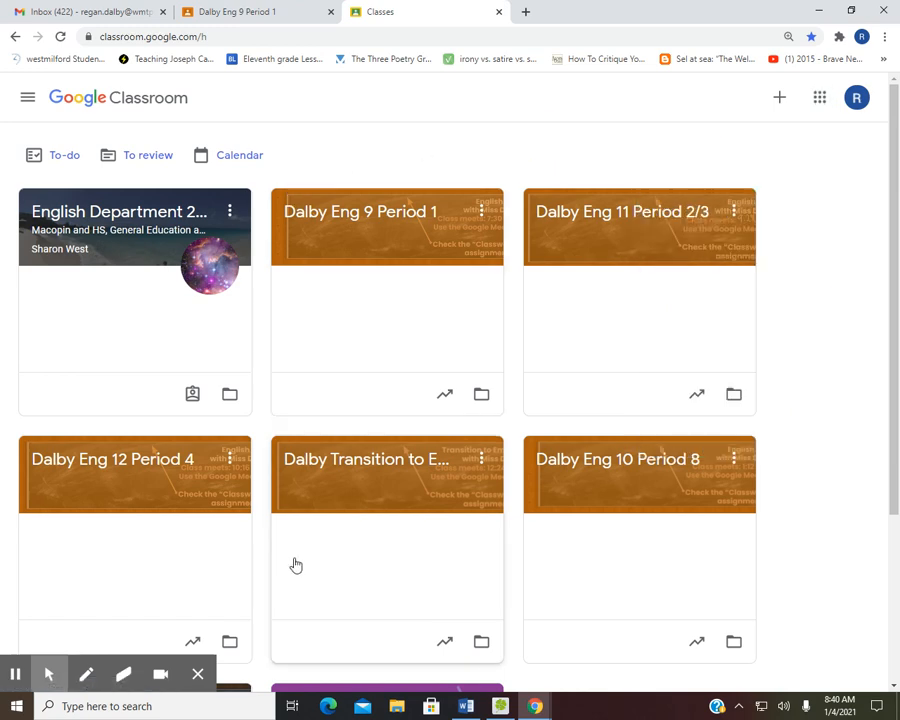
{"action": "scroll", "coordinate": [832, 497], "scroll_direction": "down", "scroll_amount": 1}
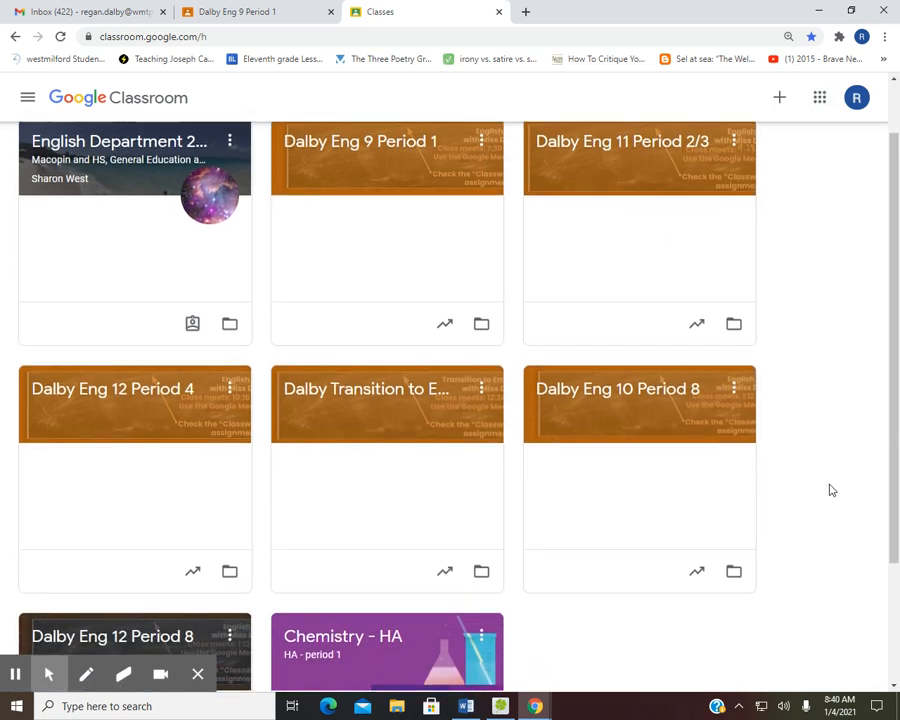
{"action": "scroll", "coordinate": [828, 488], "scroll_direction": "down", "scroll_amount": 1}
{"action": "scroll", "coordinate": [700, 450], "scroll_direction": "up", "scroll_amount": 3}
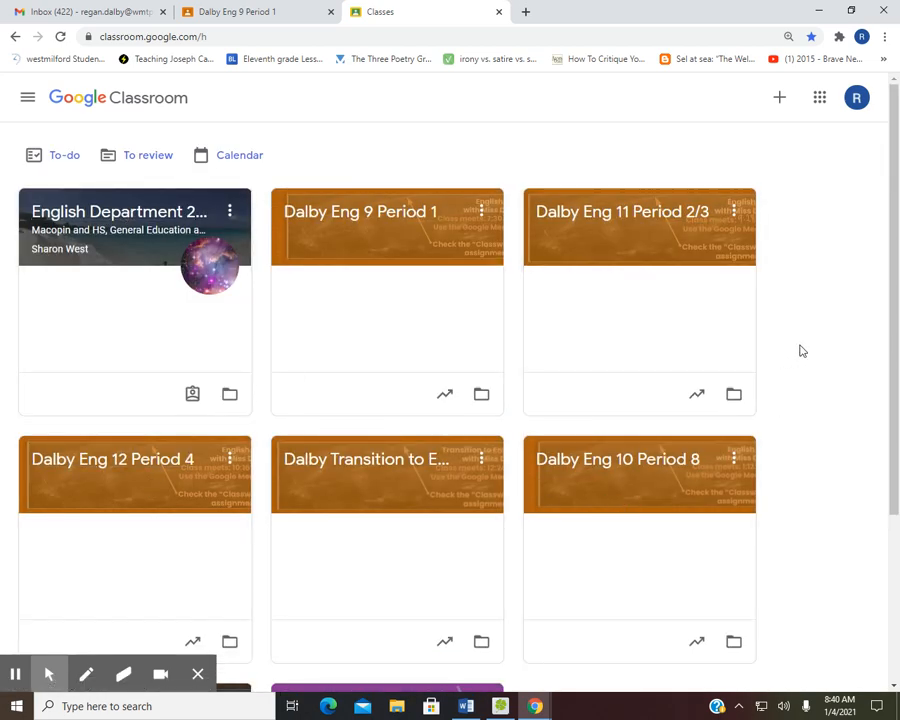
Create a new class named "Model".
{"action": "left_click", "coordinate": [783, 107]}
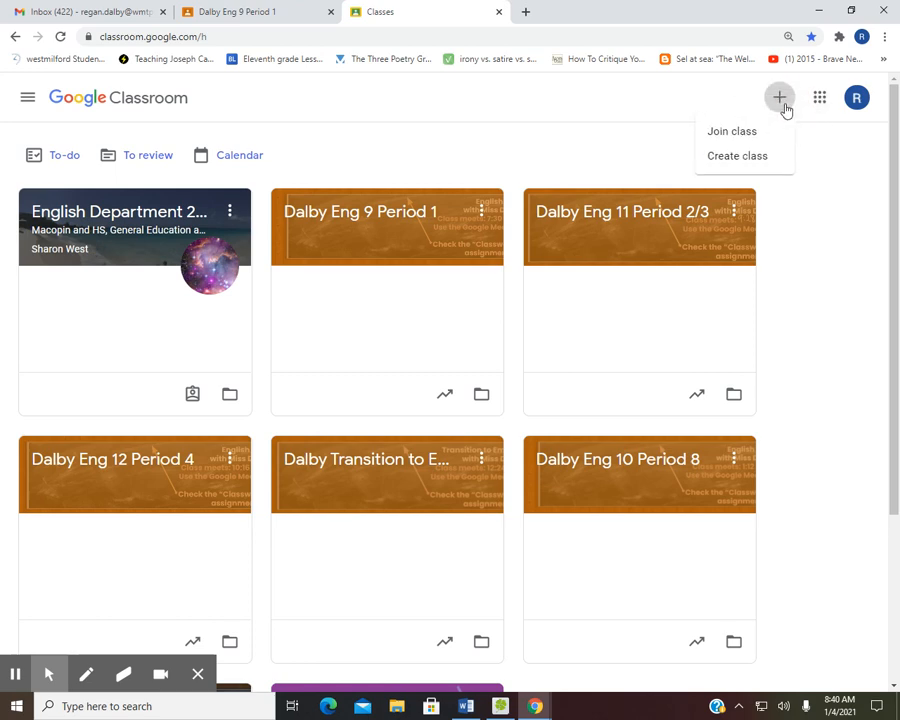
{"action": "left_click", "coordinate": [754, 169]}
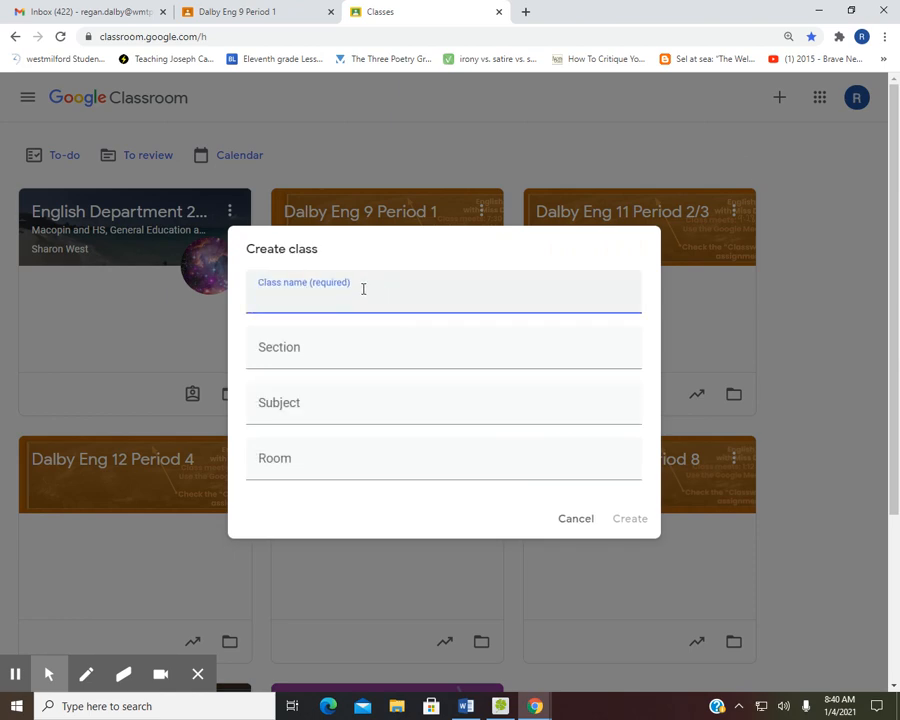
{"action": "type", "text": "Model"}
{"action": "left_click", "coordinate": [640, 520]}
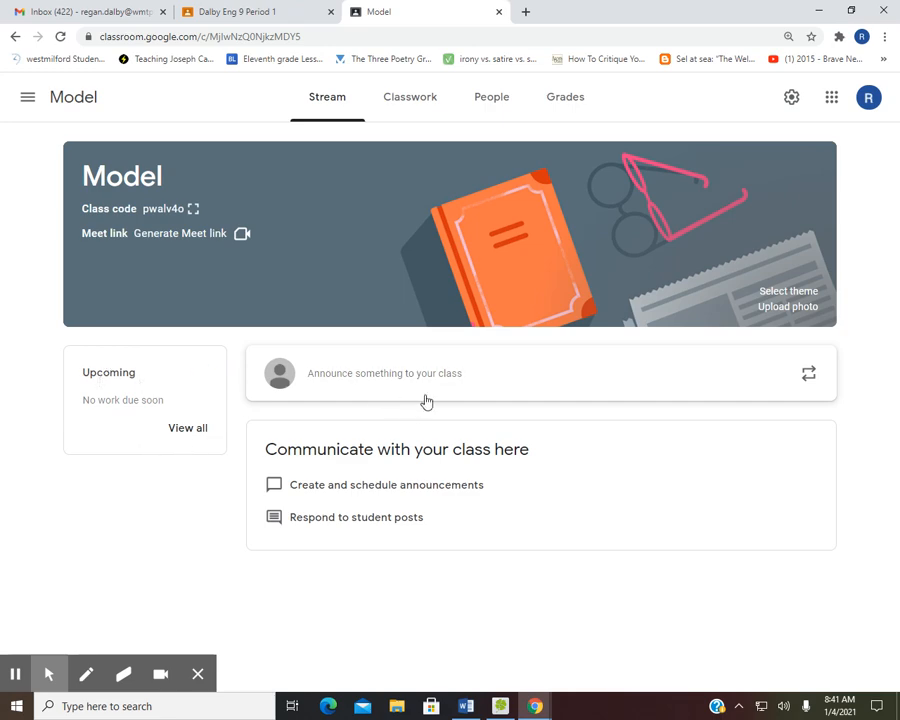
Post the announcement "Hi there!" to all students of the Model class, checking the available class and student audience choices before posting.
{"action": "left_click", "coordinate": [344, 391]}
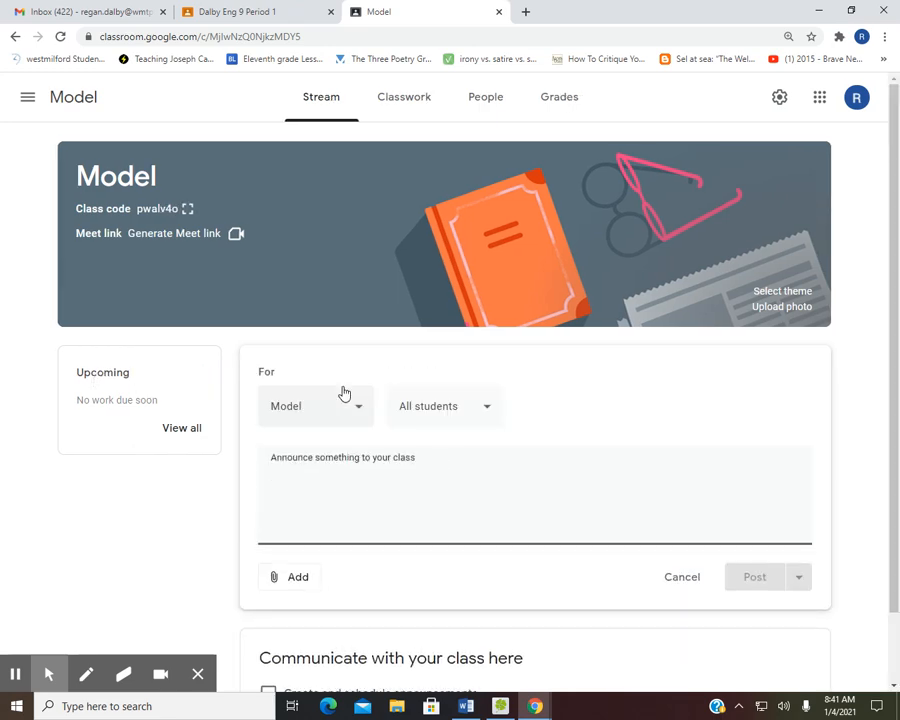
{"action": "type", "text": "Hi there!"}
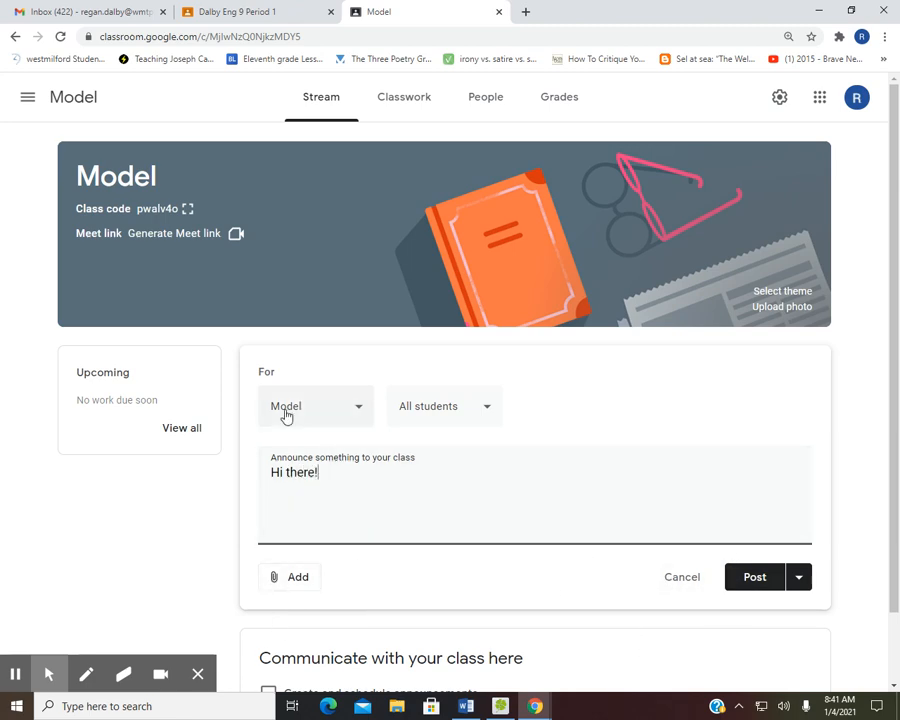
{"action": "left_click", "coordinate": [333, 406]}
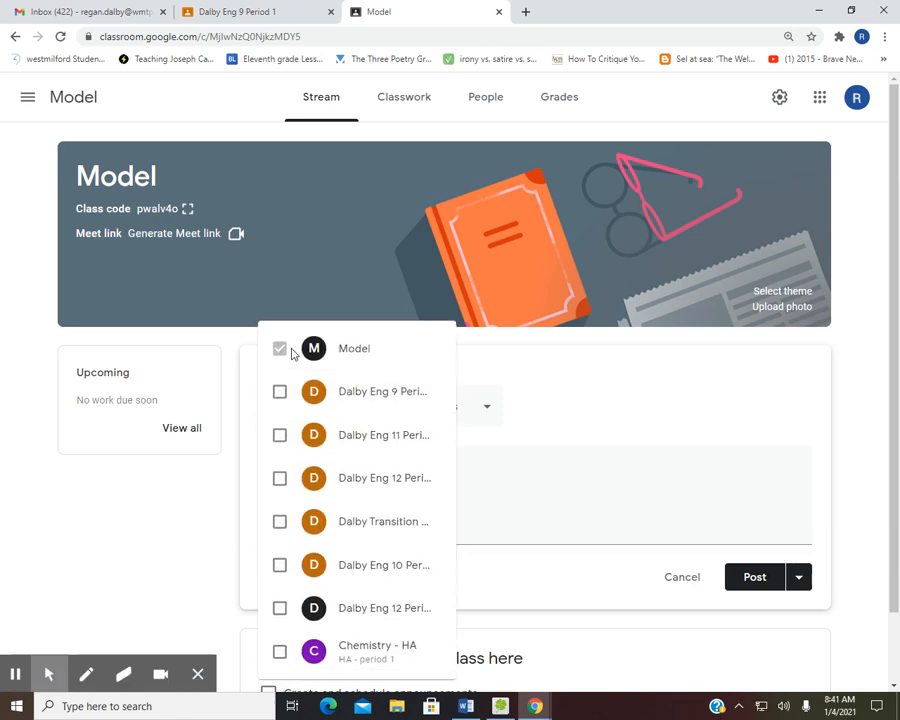
{"action": "left_click", "coordinate": [564, 462]}
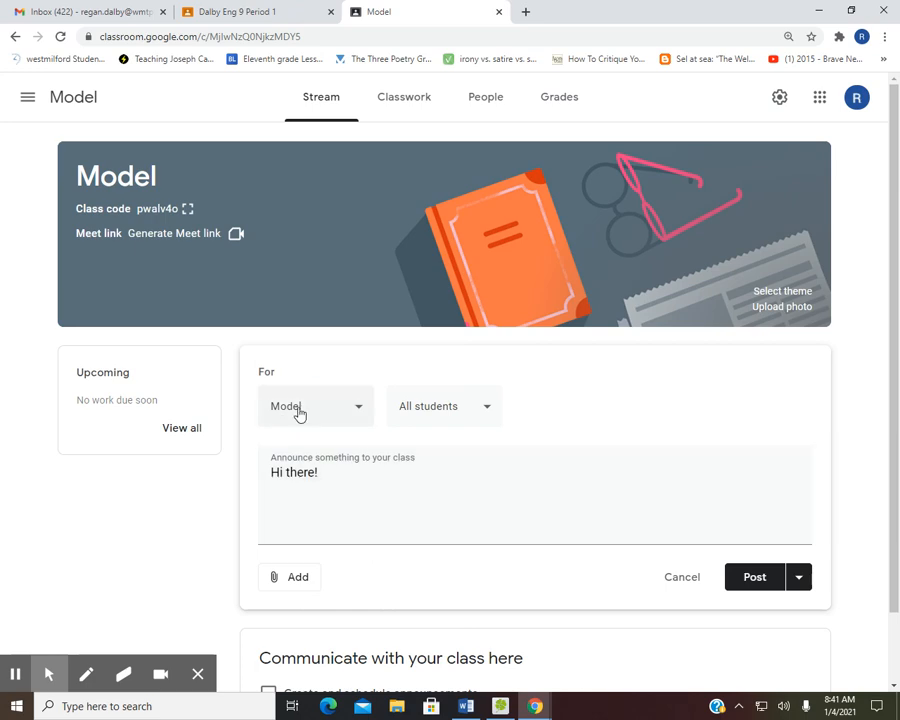
{"action": "left_click", "coordinate": [336, 418]}
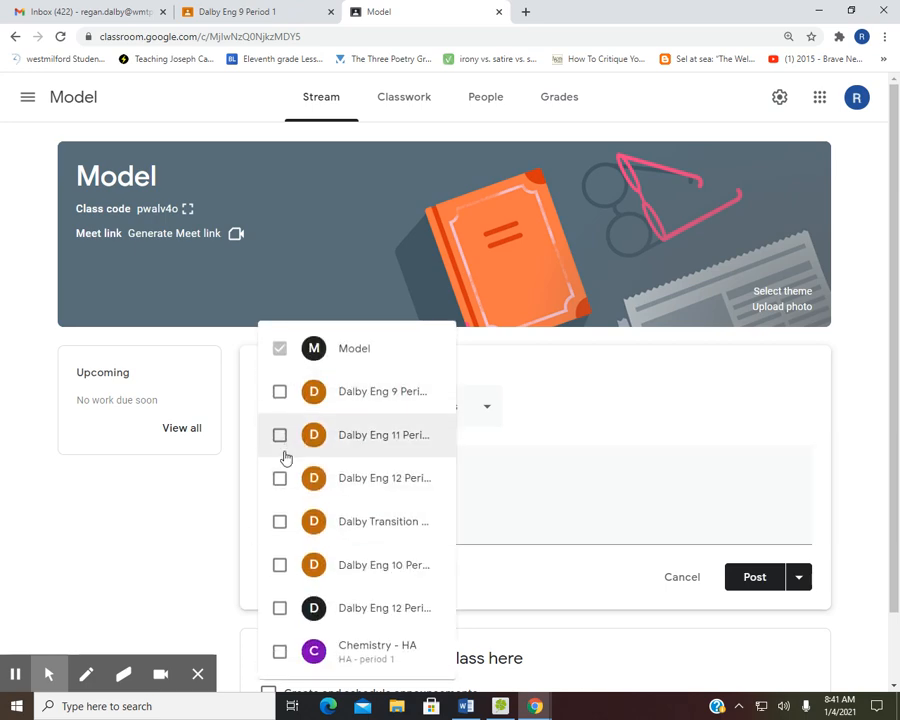
{"action": "left_click", "coordinate": [592, 404]}
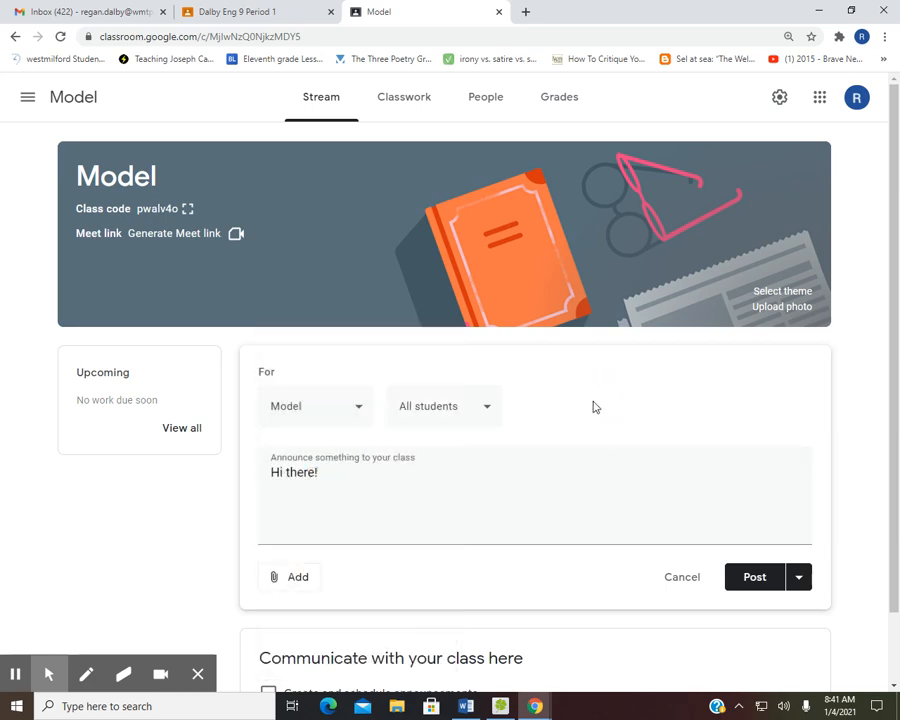
{"action": "left_click", "coordinate": [437, 418]}
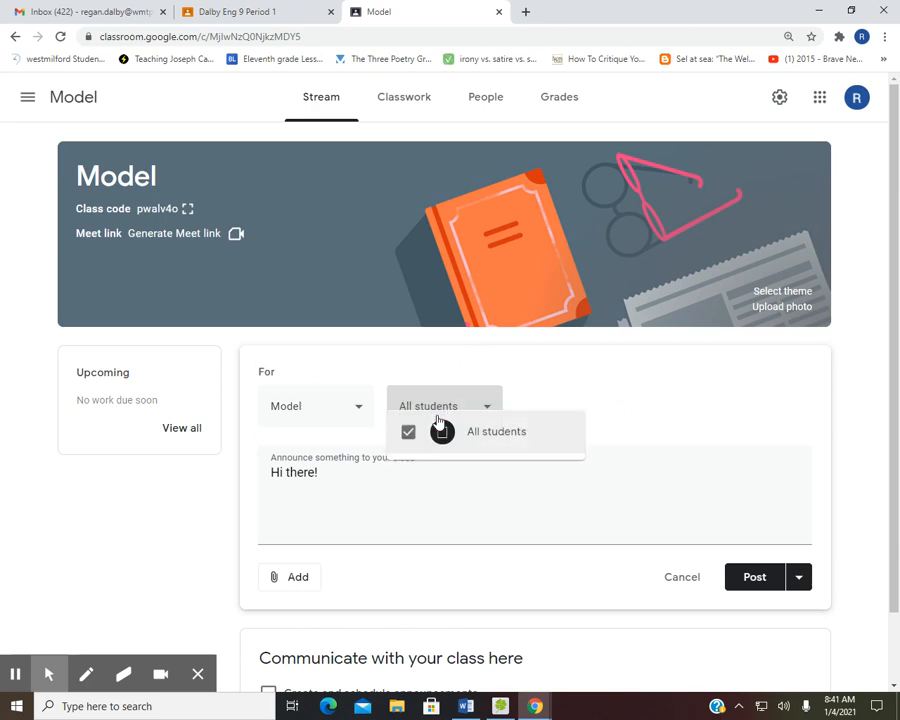
{"action": "left_click", "coordinate": [612, 412]}
{"action": "left_click", "coordinate": [446, 410]}
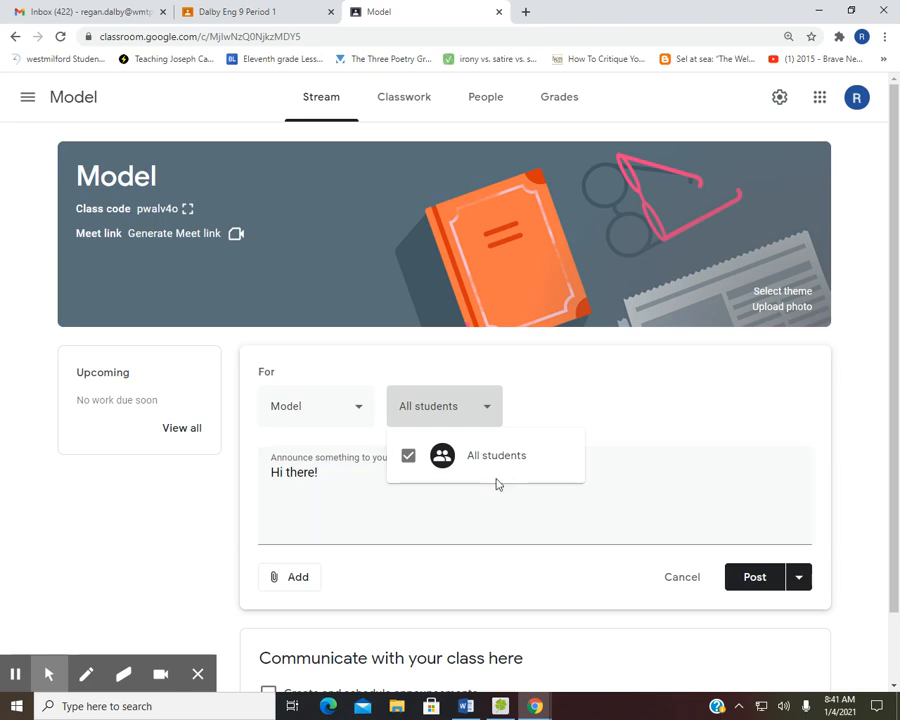
{"action": "left_click", "coordinate": [576, 401]}
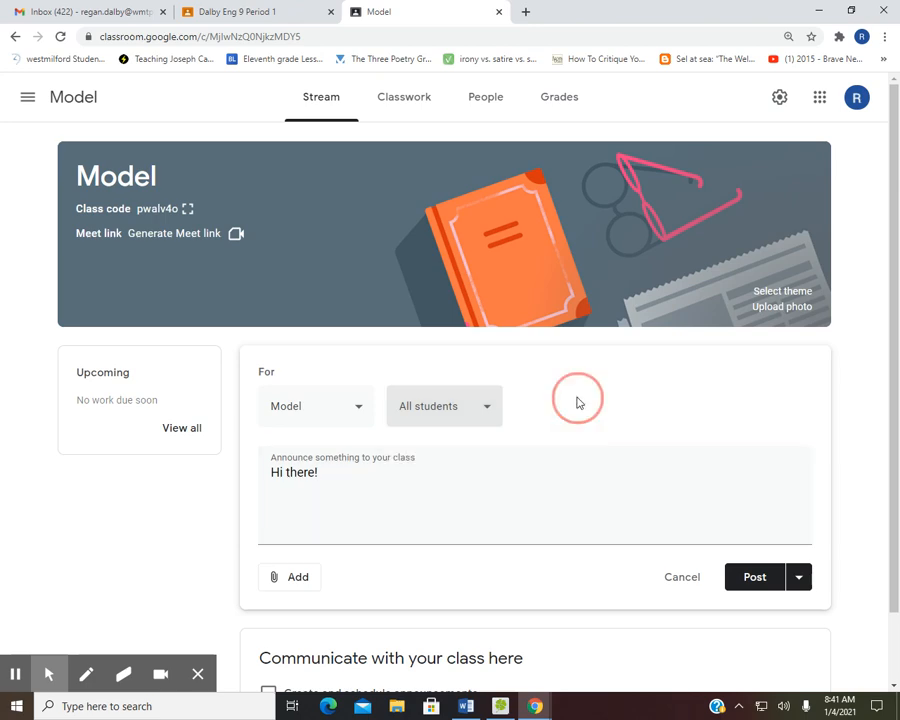
{"action": "left_click", "coordinate": [757, 579]}
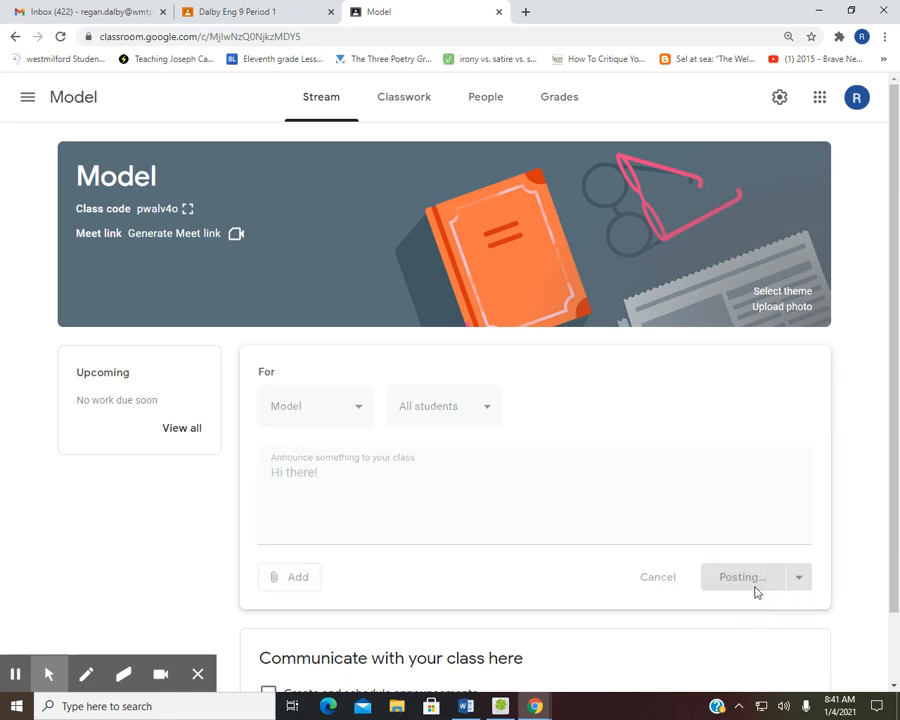
Write a second announcement reading "Hi there" and schedule it for Jan 5, 2021 at 8:00 AM.
{"action": "left_click", "coordinate": [397, 385]}
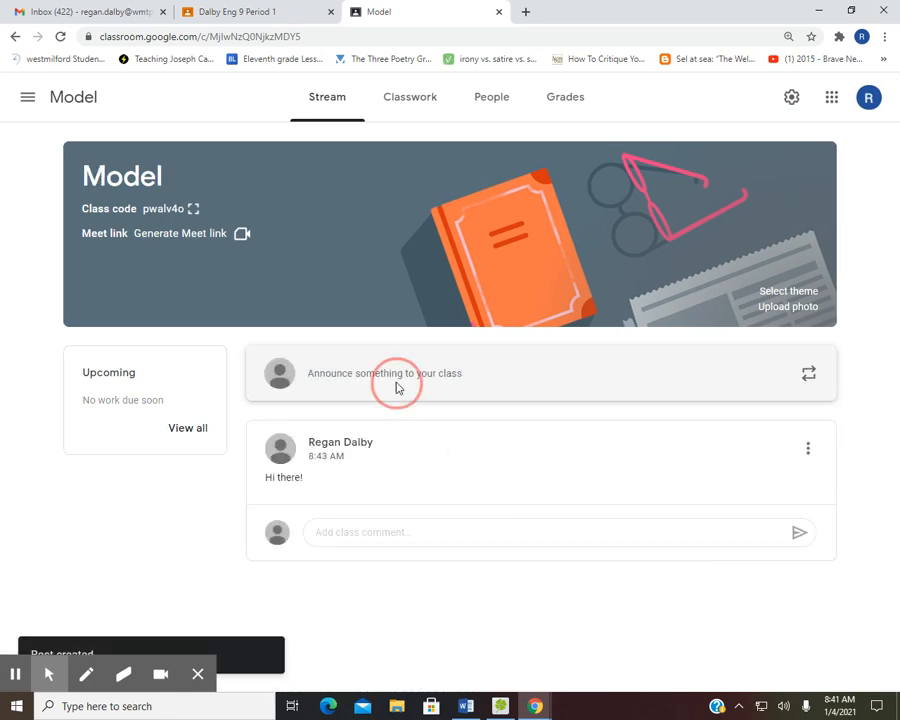
{"action": "type", "text": "Hi he"}
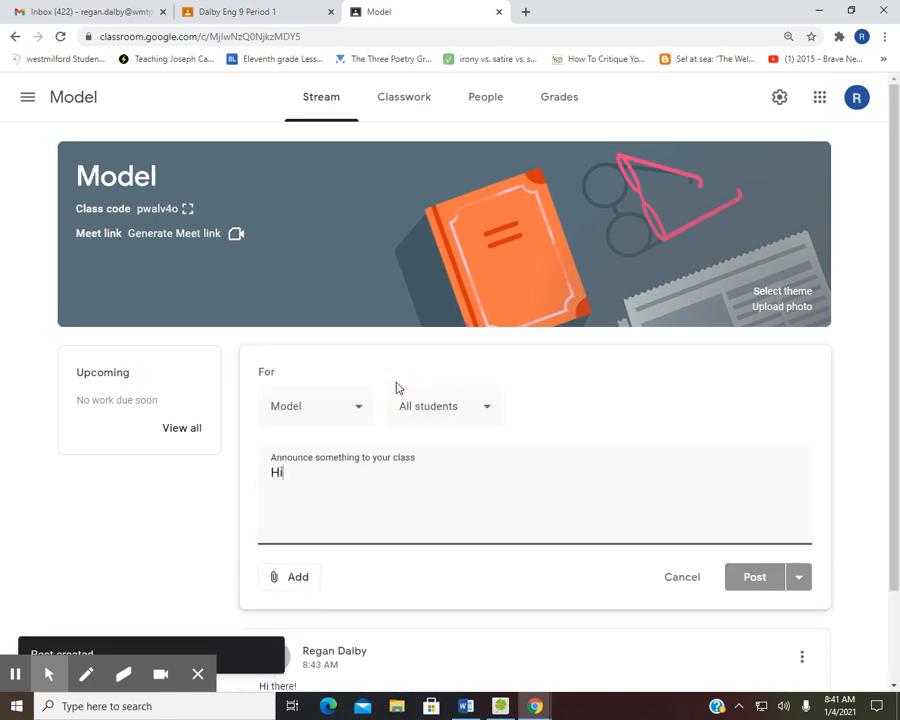
{"action": "key", "text": "BackSpace"}
{"action": "type", "text": "there"}
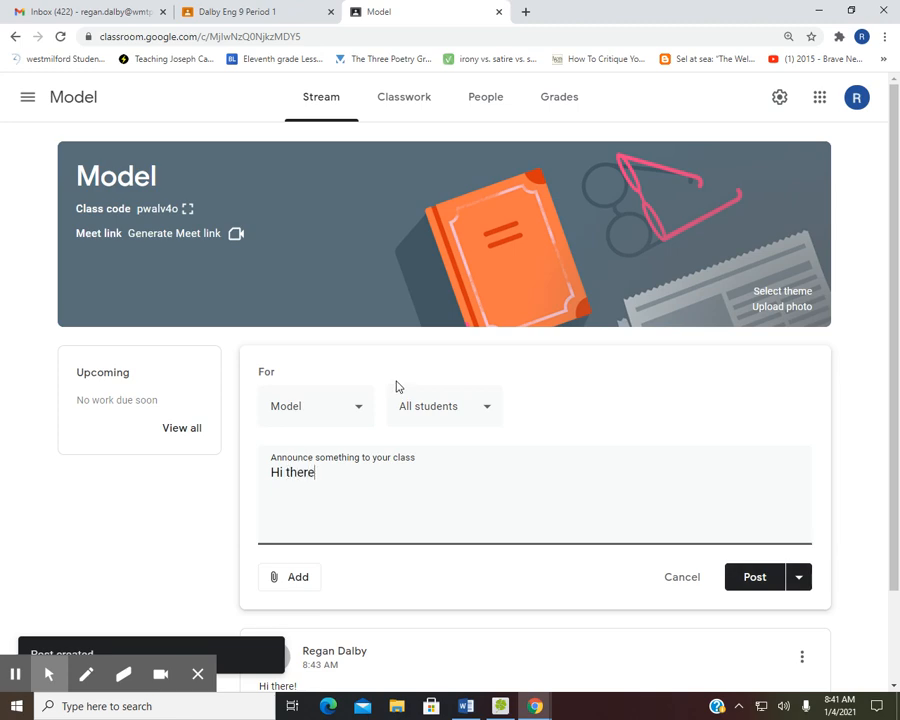
{"action": "left_click", "coordinate": [805, 583]}
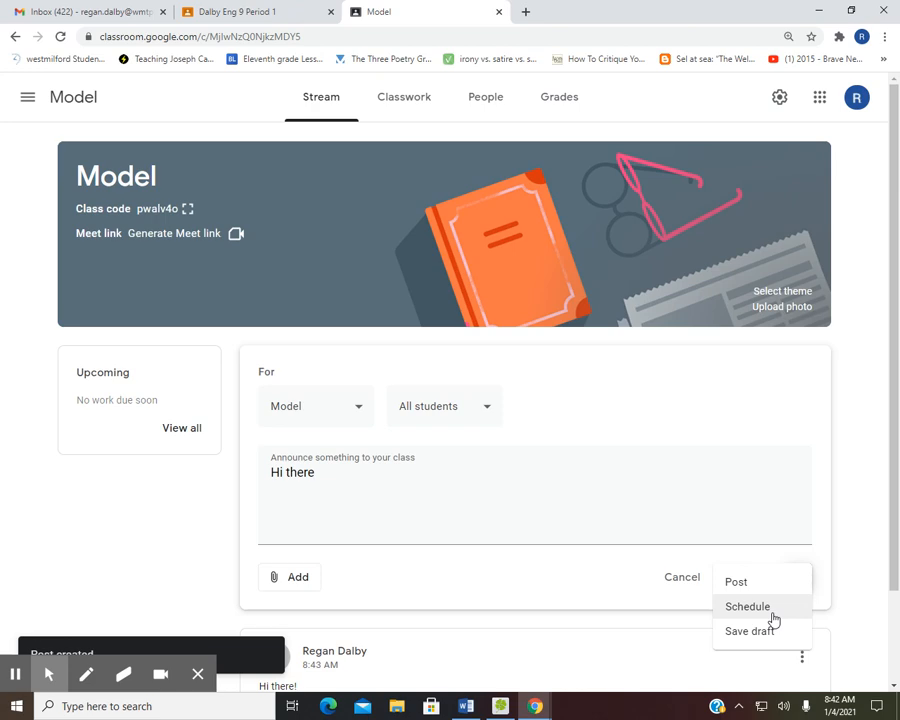
{"action": "left_click", "coordinate": [773, 618]}
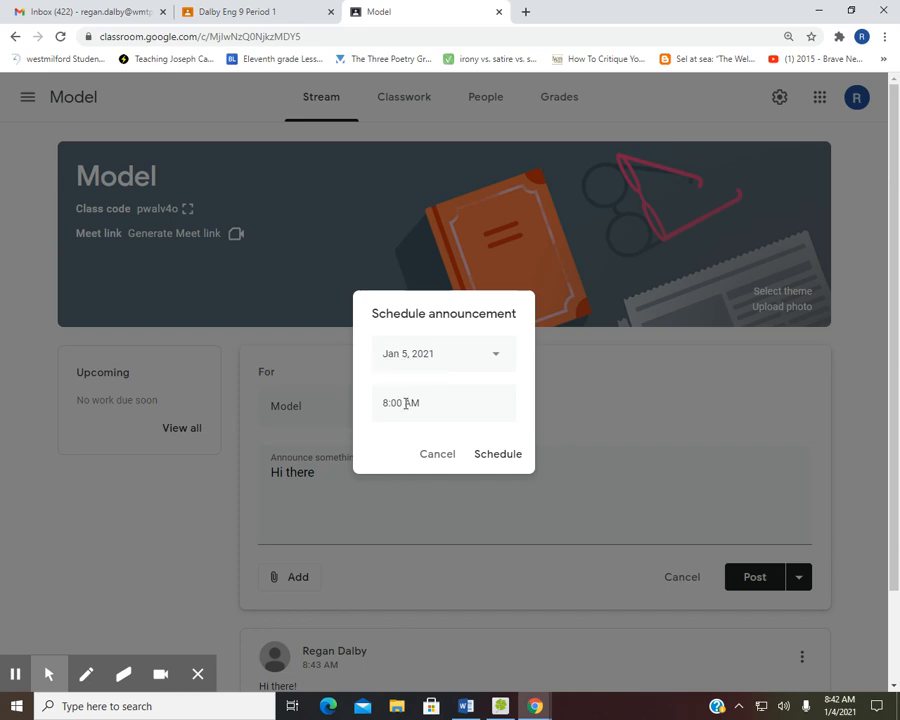
{"action": "left_click", "coordinate": [509, 462]}
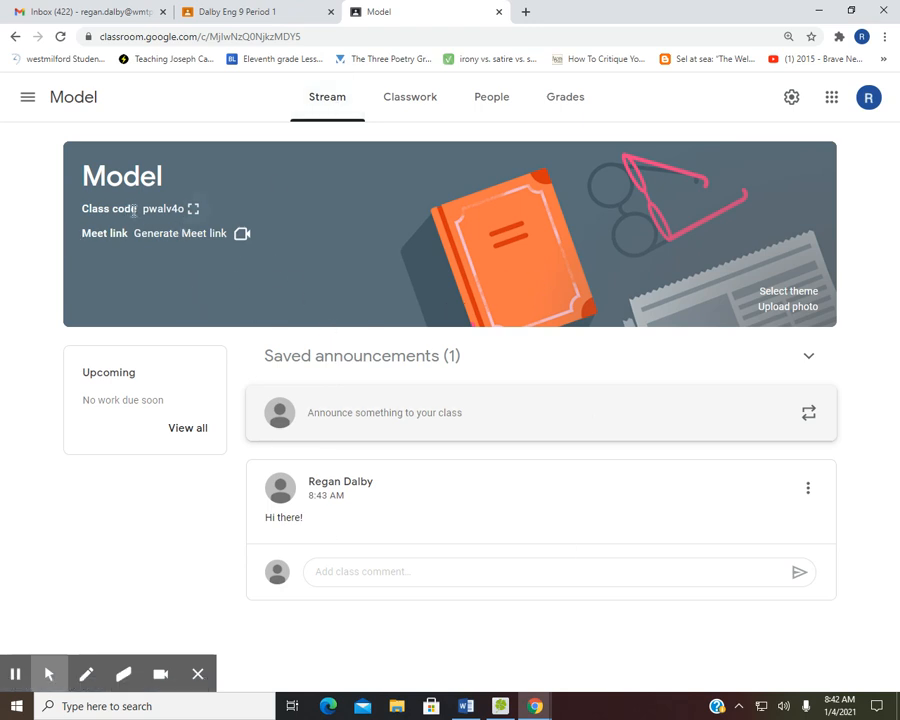
Generate a Meet link for the Model class and save it as visible to students.
{"action": "double_click", "coordinate": [176, 208]}
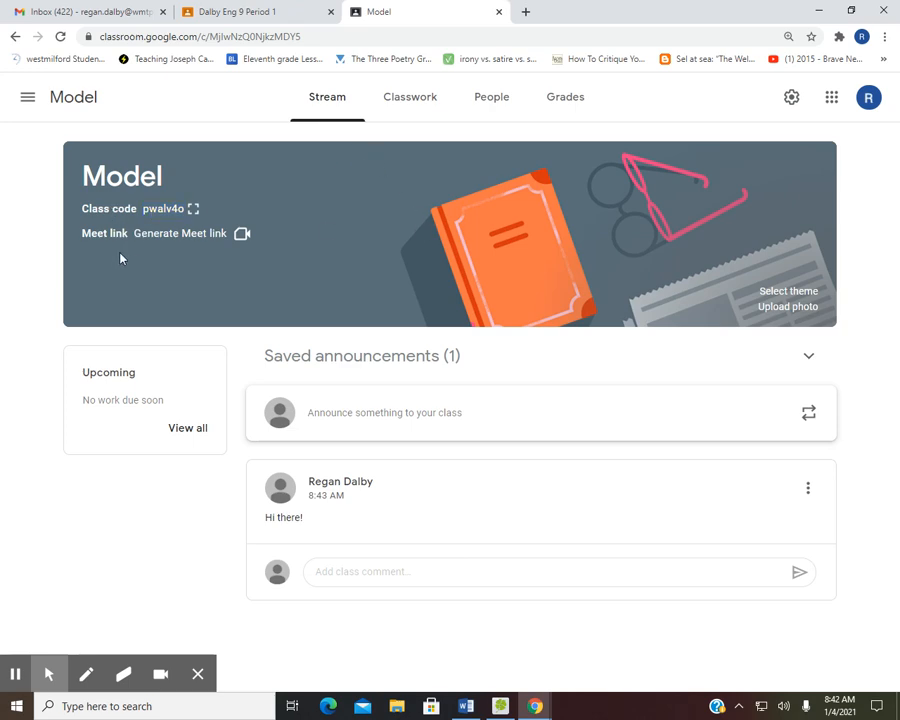
{"action": "left_click", "coordinate": [162, 240]}
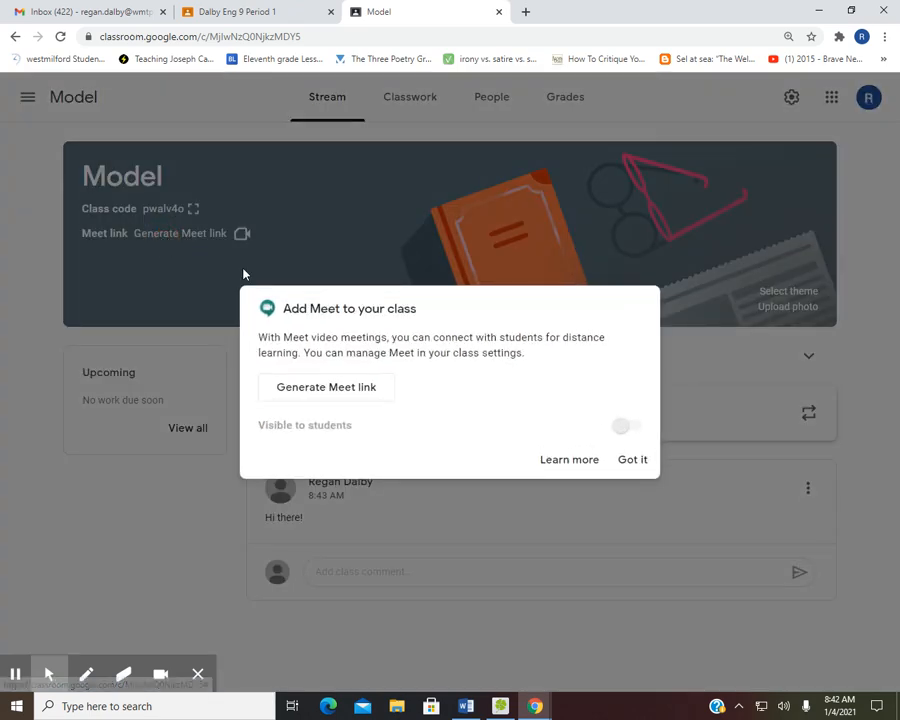
{"action": "left_click", "coordinate": [632, 462]}
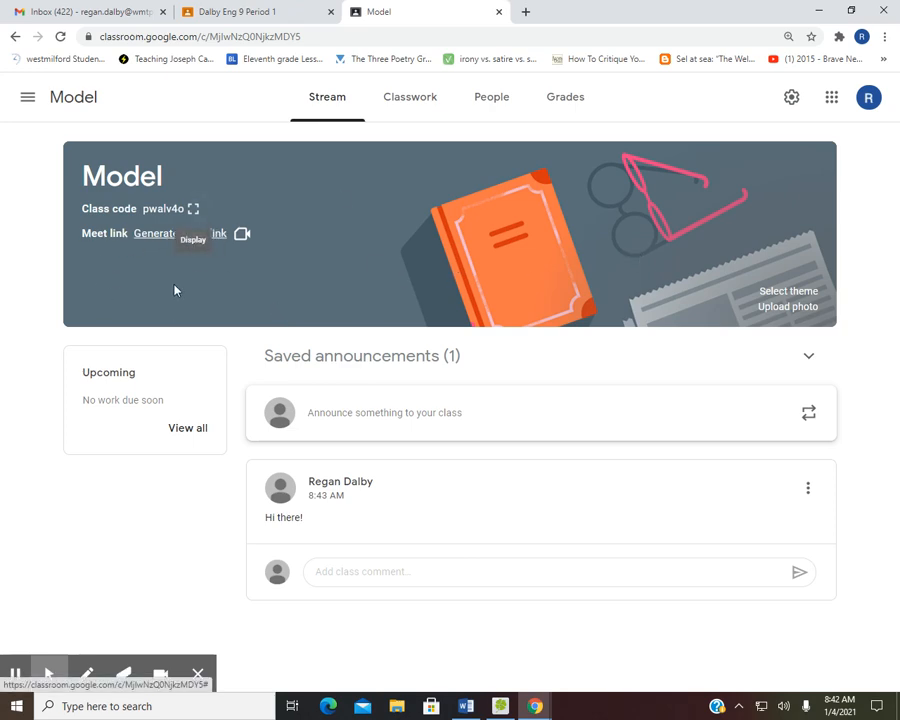
{"action": "left_click", "coordinate": [221, 240]}
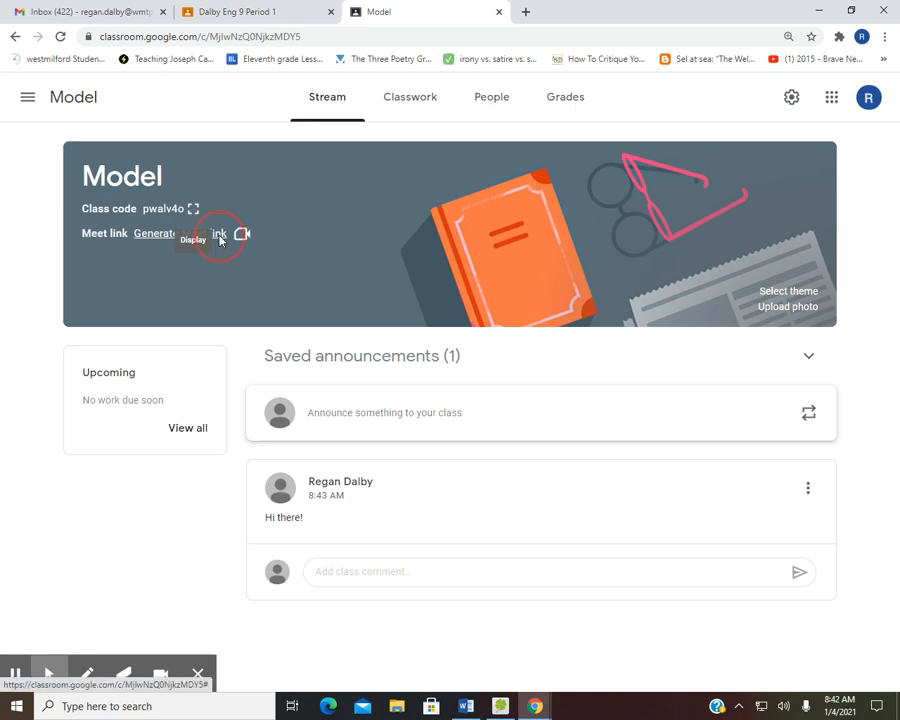
{"action": "left_click", "coordinate": [368, 384]}
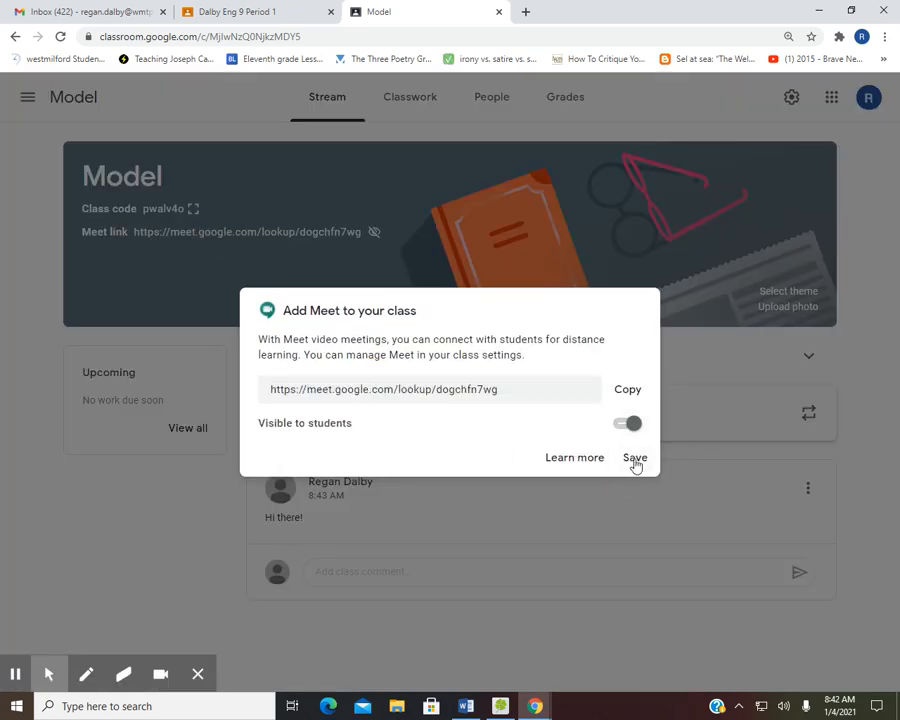
{"action": "left_click", "coordinate": [635, 459]}
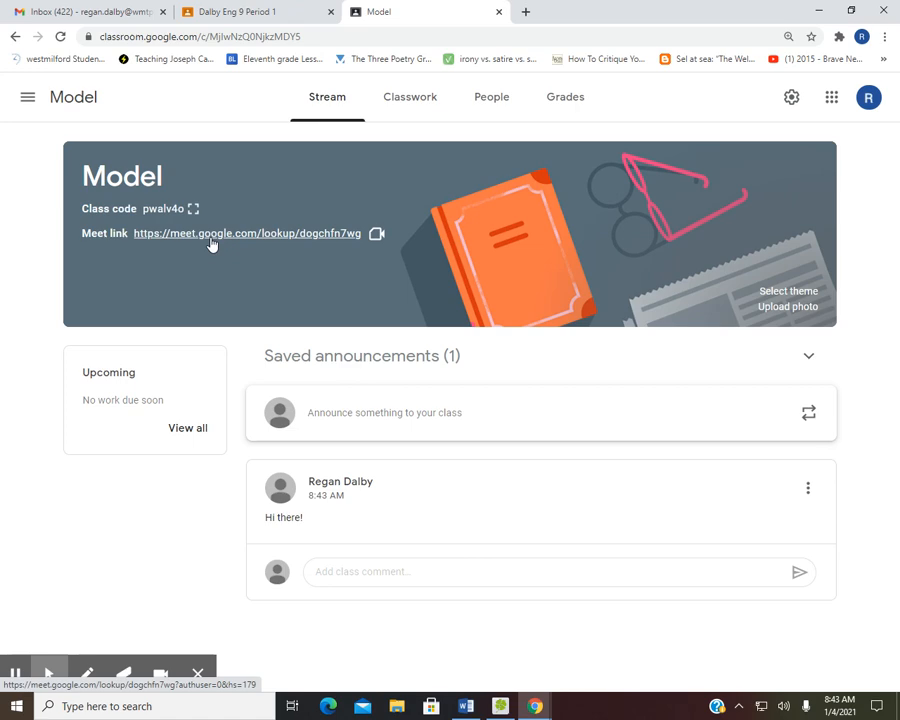
Start a new assignment in the Model class's classwork and review its options for adding attachments and creating files.
{"action": "left_click", "coordinate": [423, 110]}
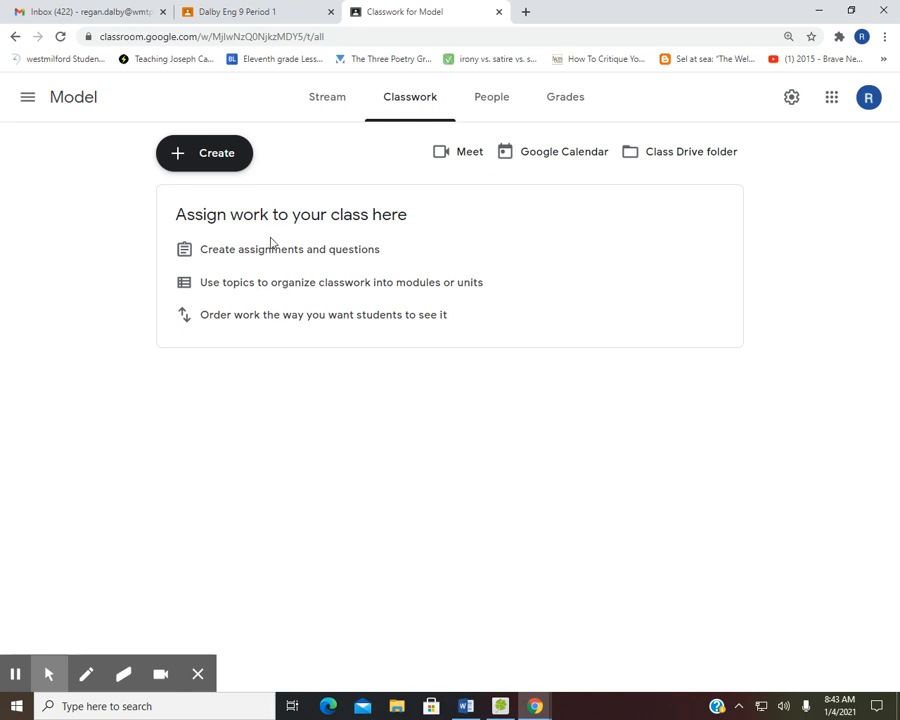
{"action": "left_click", "coordinate": [222, 162]}
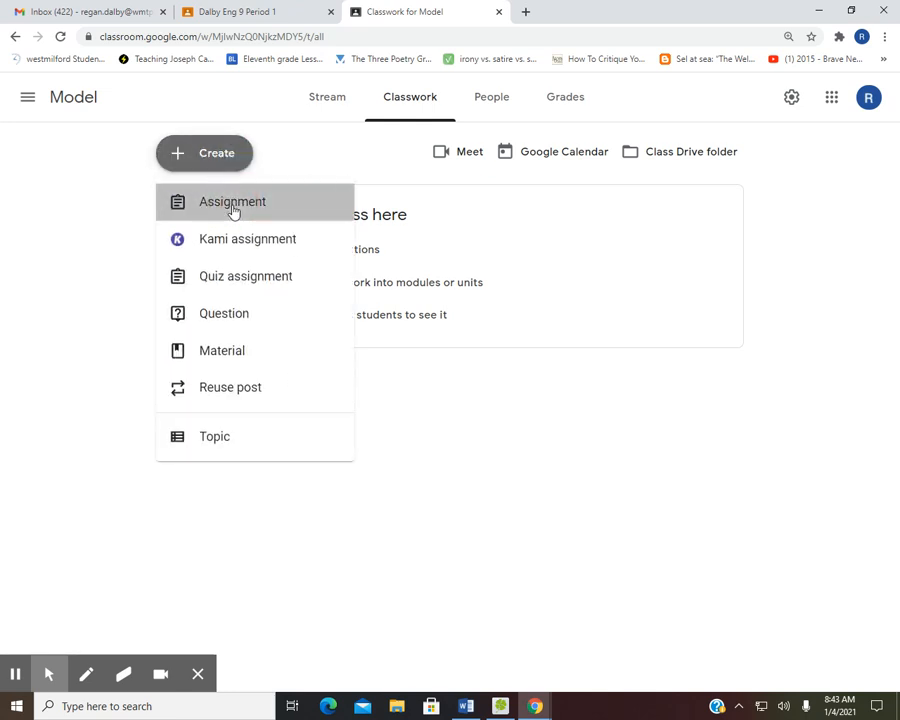
{"action": "left_click", "coordinate": [232, 206]}
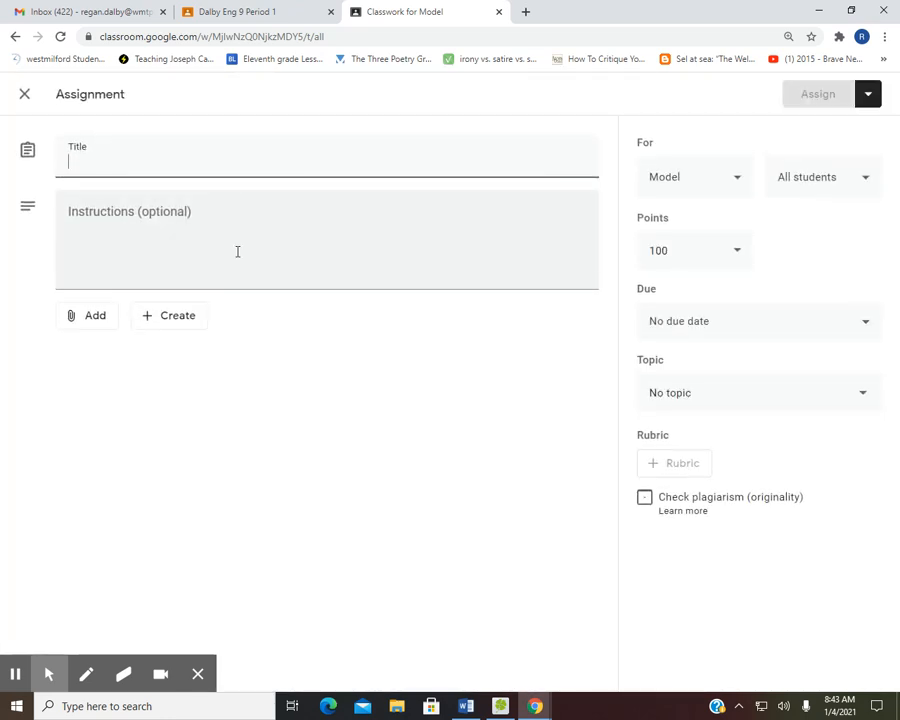
{"action": "left_click", "coordinate": [237, 251]}
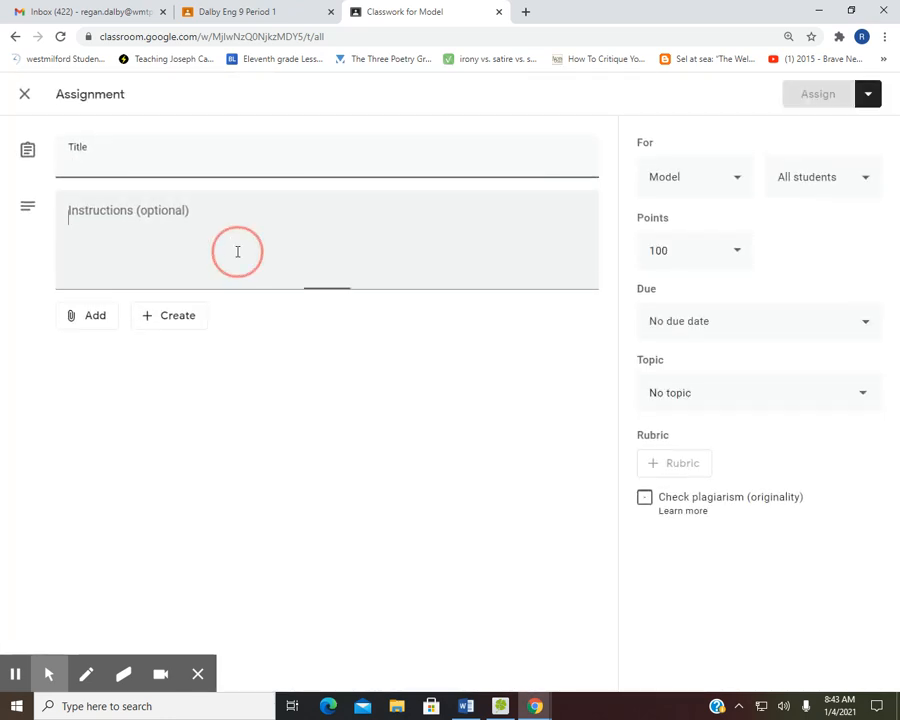
{"action": "left_click", "coordinate": [66, 318]}
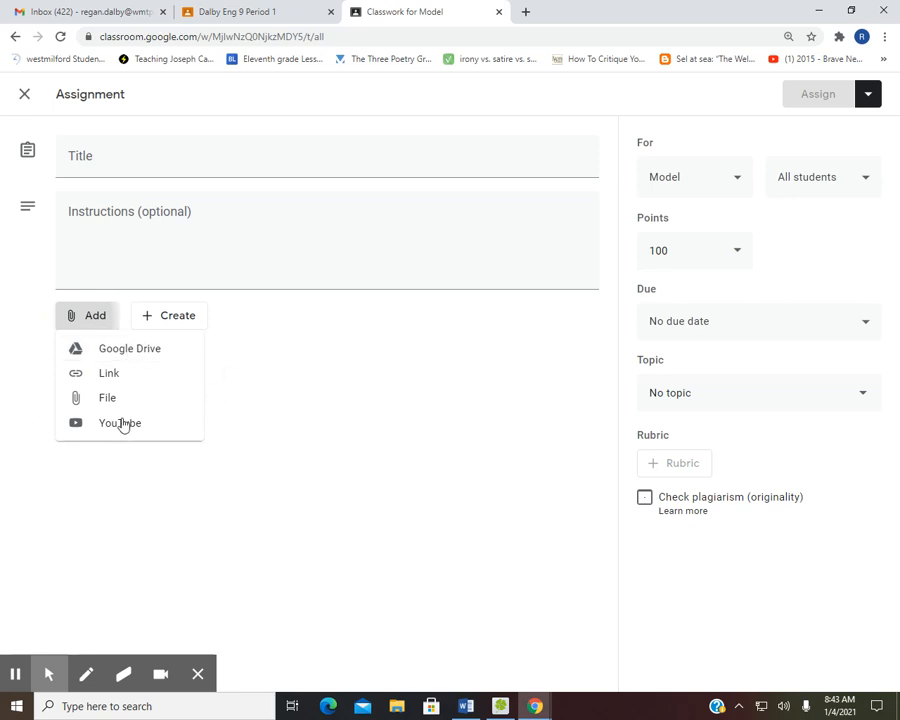
{"action": "left_click", "coordinate": [317, 321]}
{"action": "left_click", "coordinate": [184, 314]}
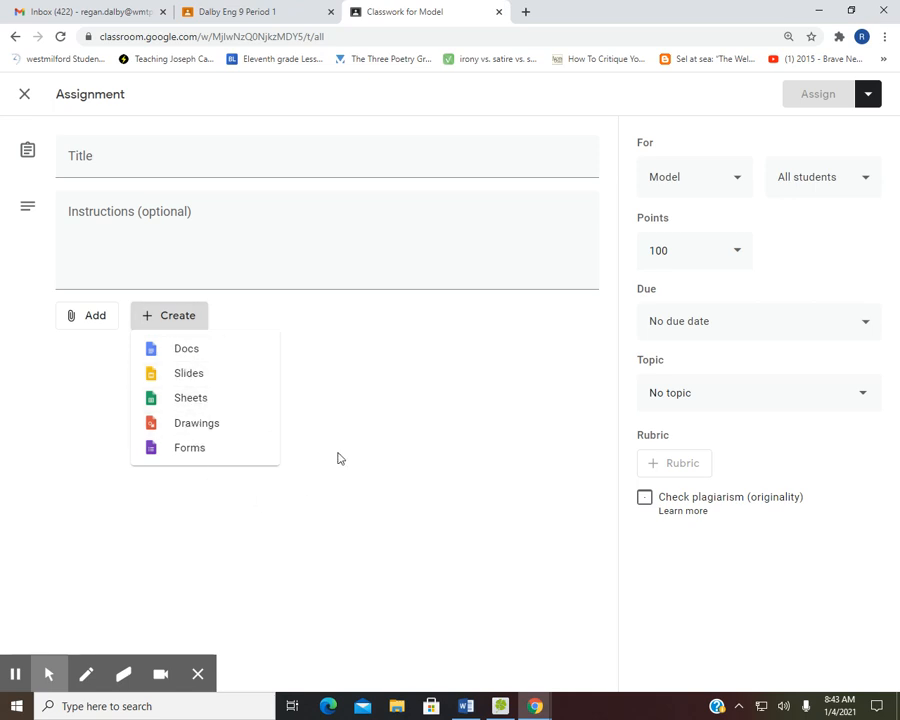
{"action": "left_click", "coordinate": [344, 344]}
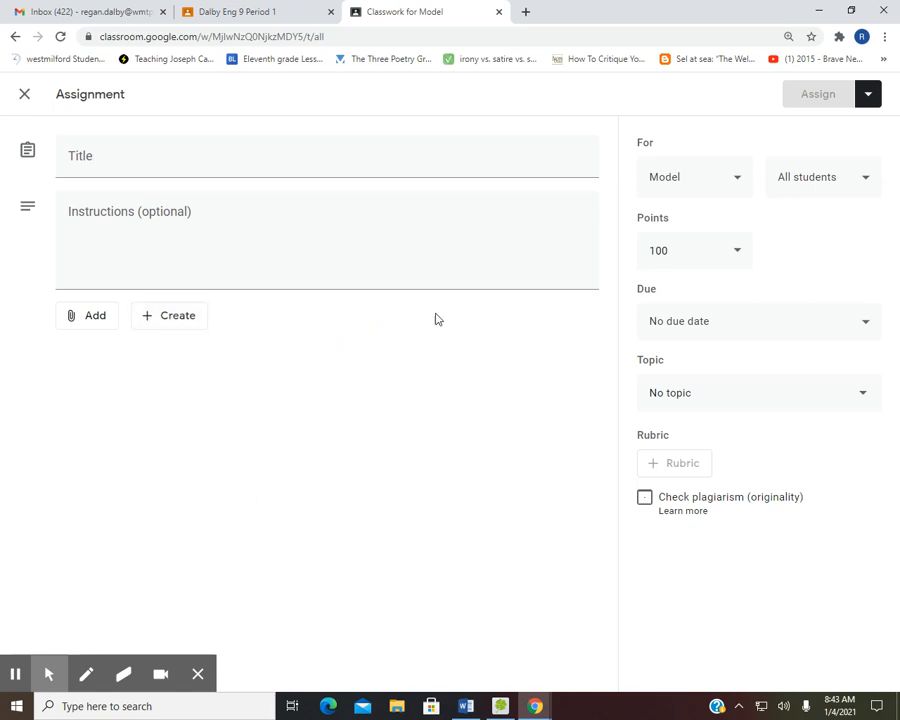
Review the new assignment's student, points, due date and publishing options, and close it without assigning.
{"action": "left_click", "coordinate": [800, 192]}
{"action": "left_click", "coordinate": [812, 195]}
{"action": "left_click", "coordinate": [692, 254]}
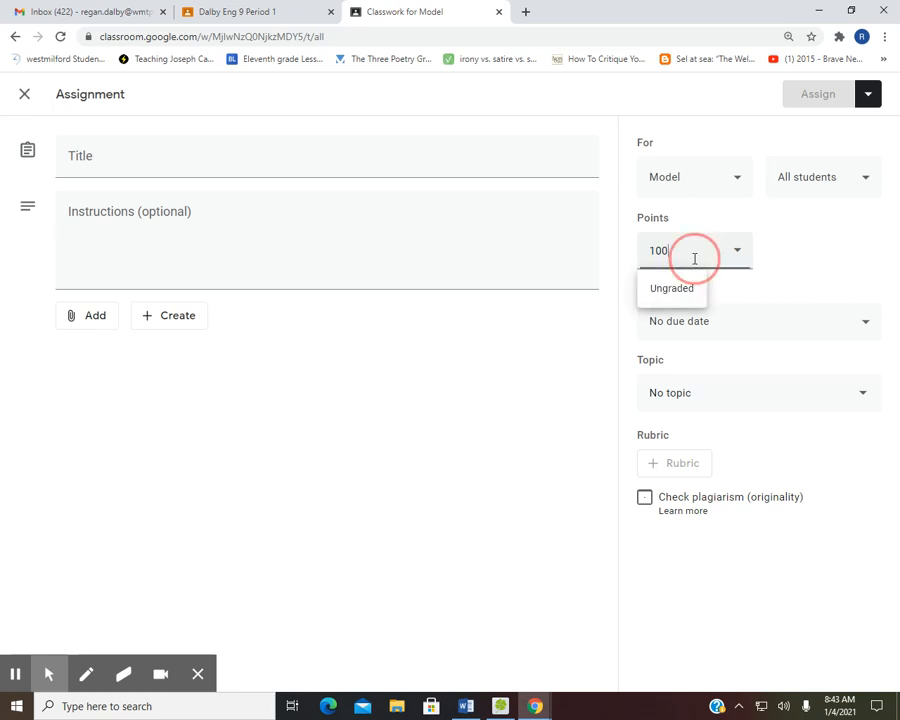
{"action": "left_click", "coordinate": [858, 245]}
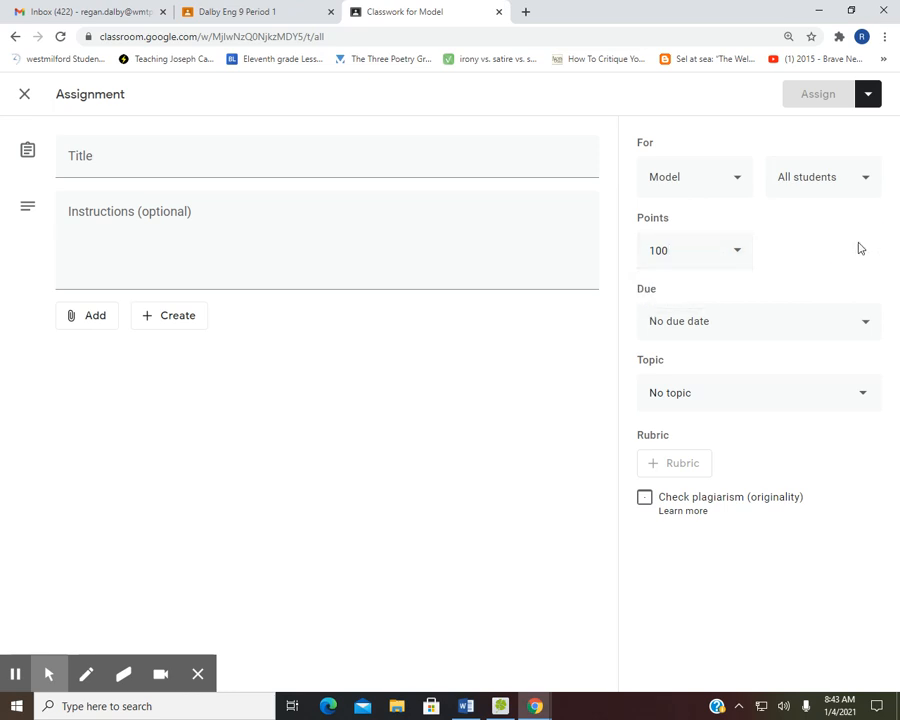
{"action": "left_click", "coordinate": [712, 326]}
{"action": "left_click", "coordinate": [752, 281]}
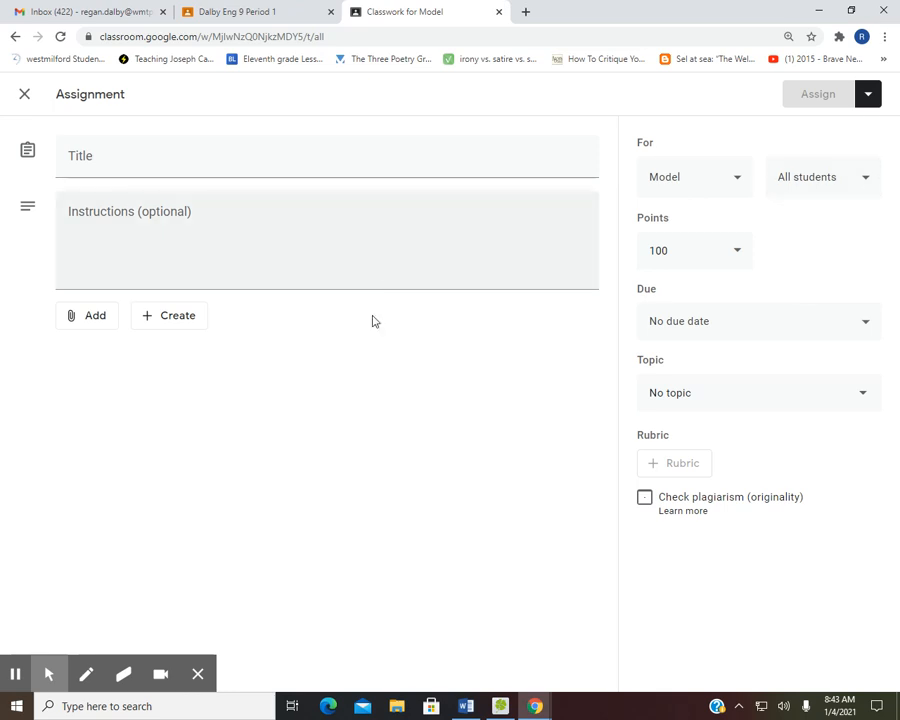
{"action": "left_click", "coordinate": [866, 97]}
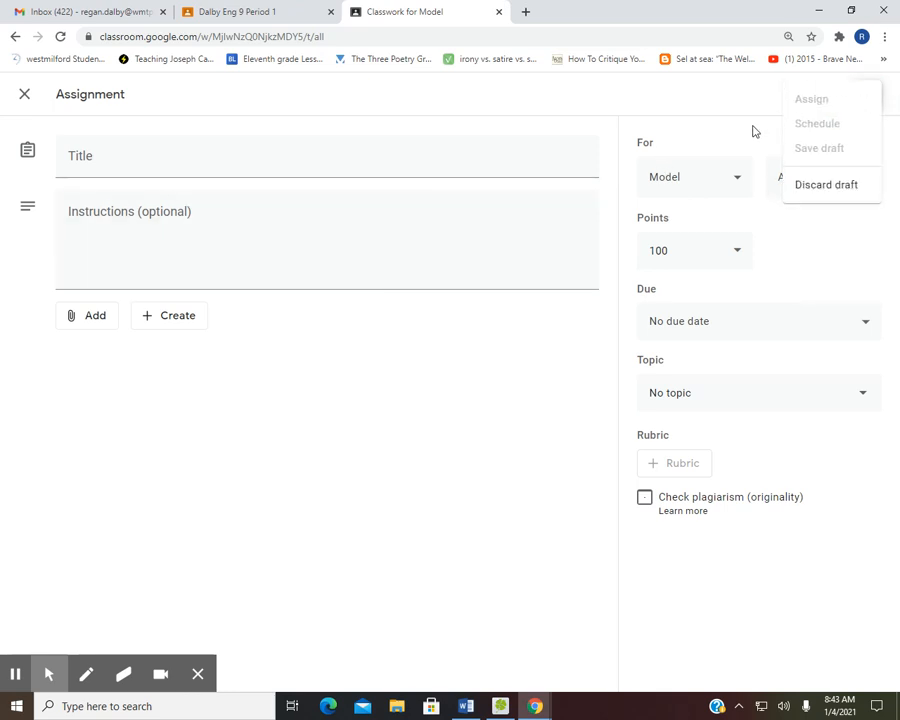
{"action": "left_click", "coordinate": [503, 118]}
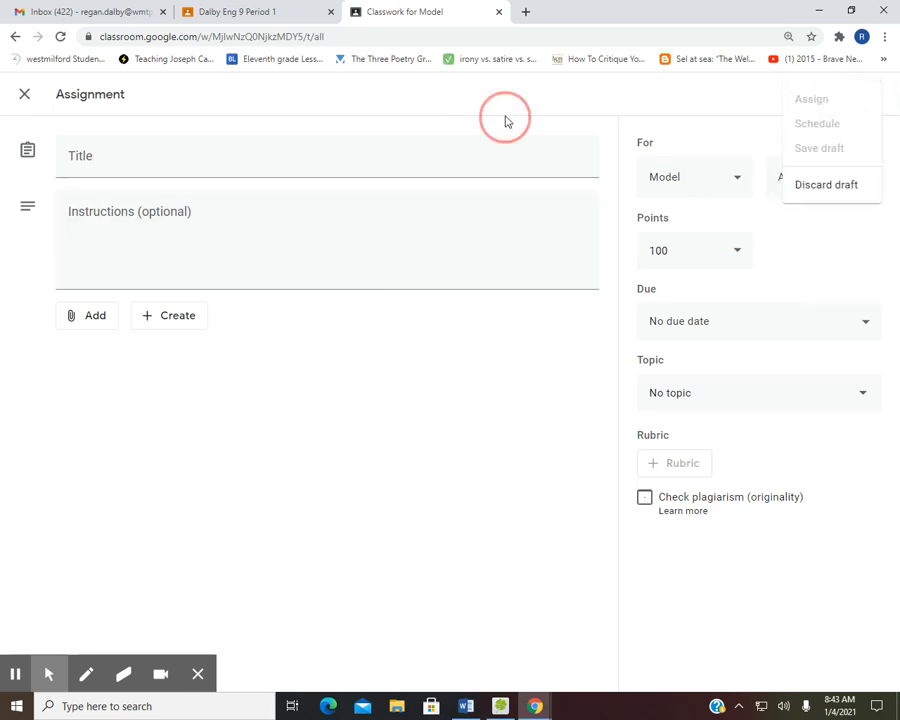
{"action": "left_click", "coordinate": [25, 97]}
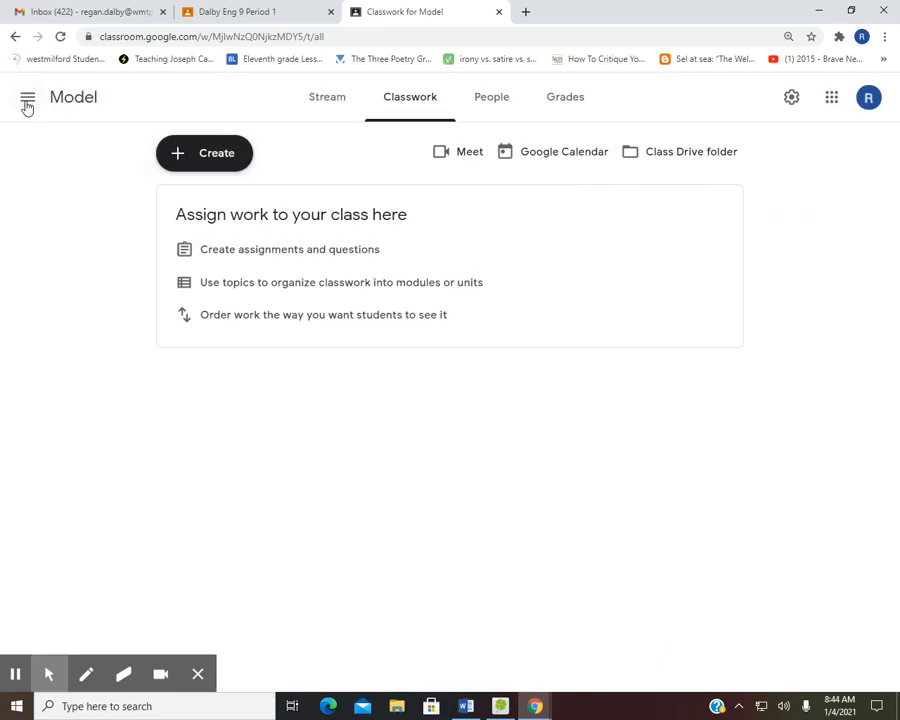
Add a classwork topic named "Topic 1" to the Model class.
{"action": "left_click", "coordinate": [189, 170]}
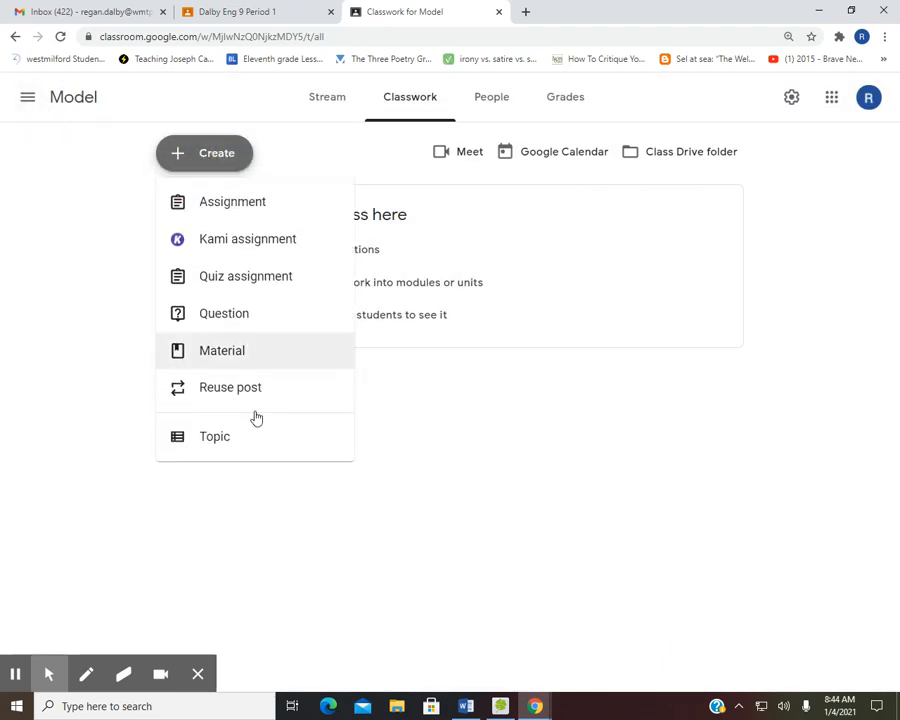
{"action": "left_click", "coordinate": [257, 456]}
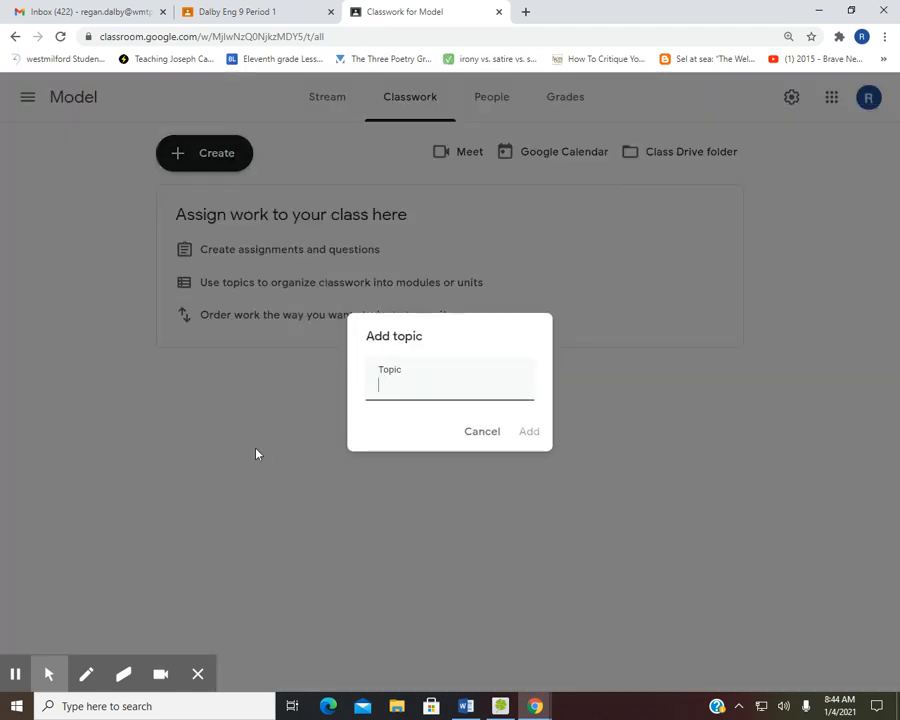
{"action": "type", "text": "Topic 1"}
{"action": "key", "text": "Return"}
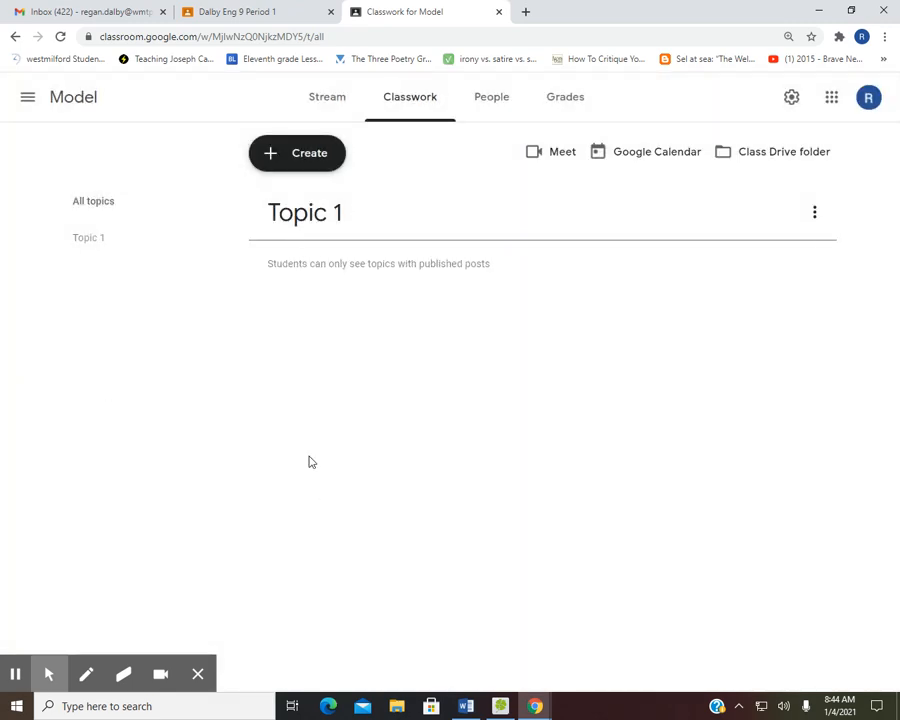
Review the classwork types that can be created, open a new quiz assignment to examine its Blank Quiz settings, and close it.
{"action": "left_click", "coordinate": [287, 176]}
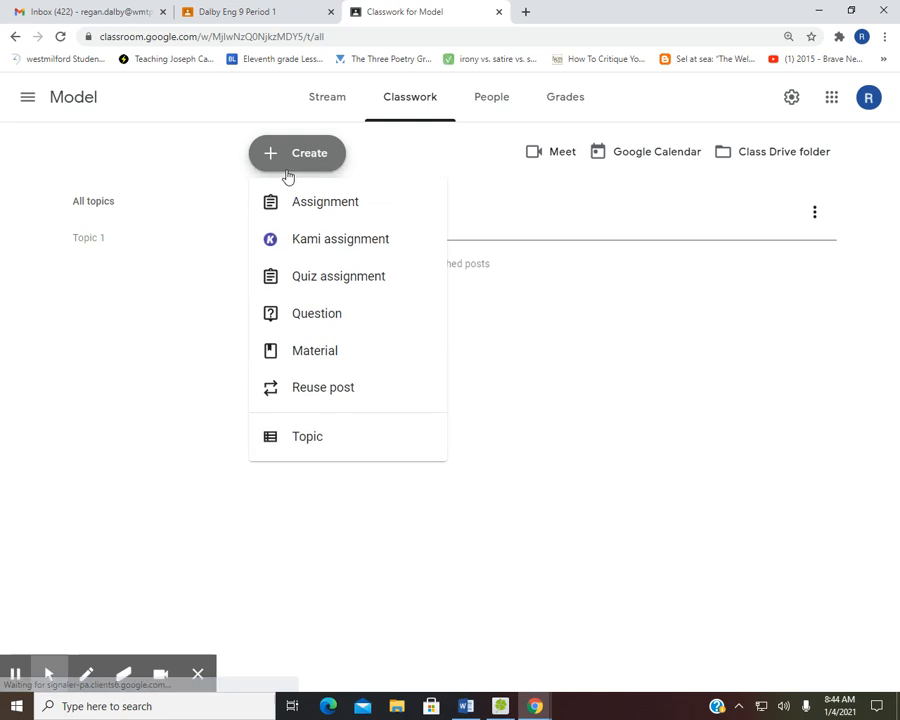
{"action": "left_click", "coordinate": [613, 374]}
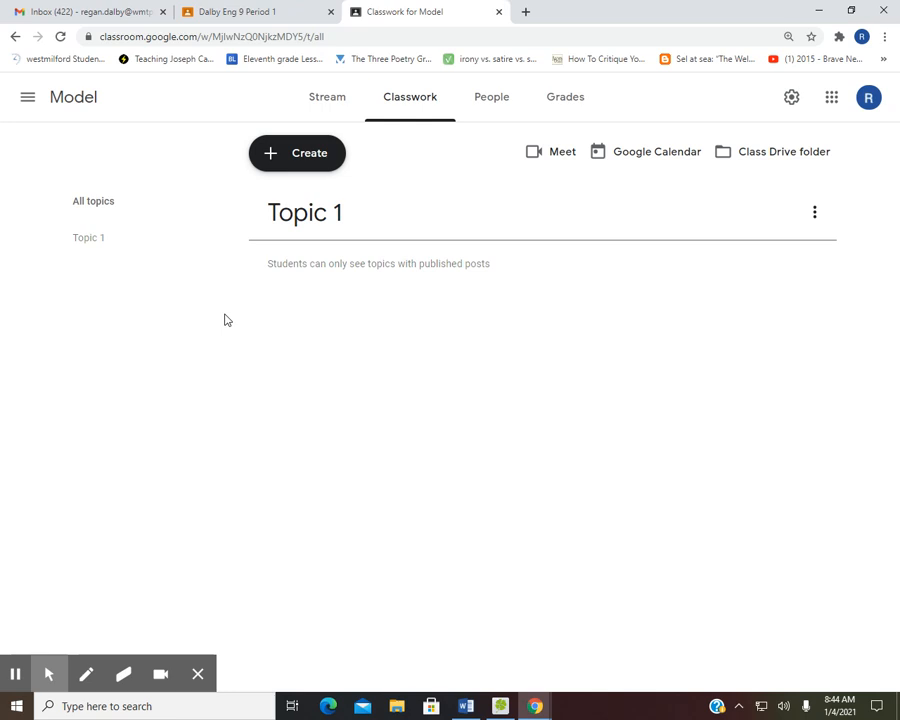
{"action": "left_click", "coordinate": [336, 160]}
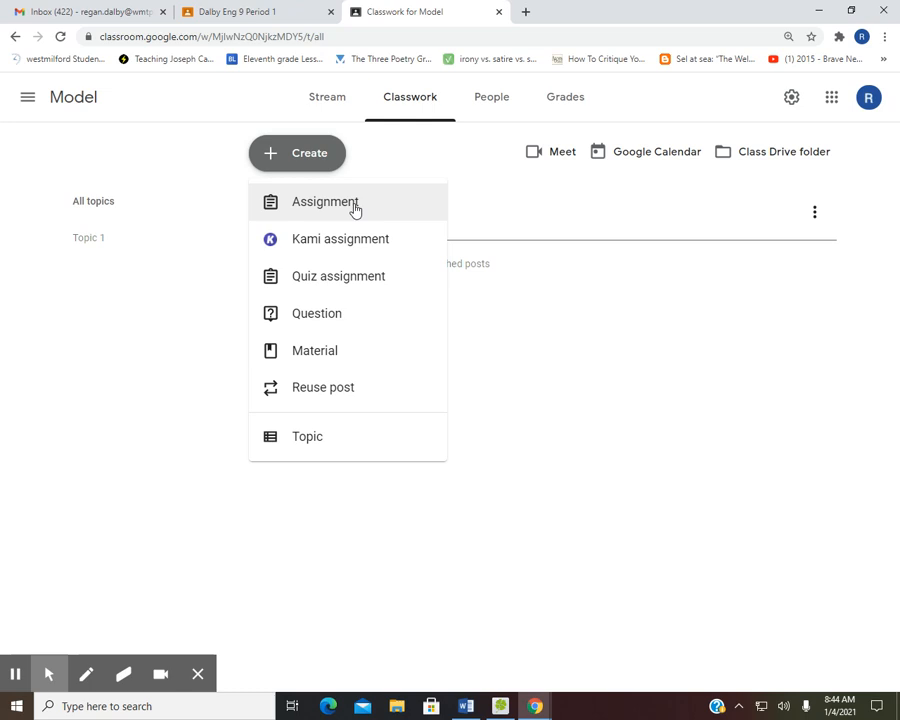
{"action": "left_click", "coordinate": [342, 281]}
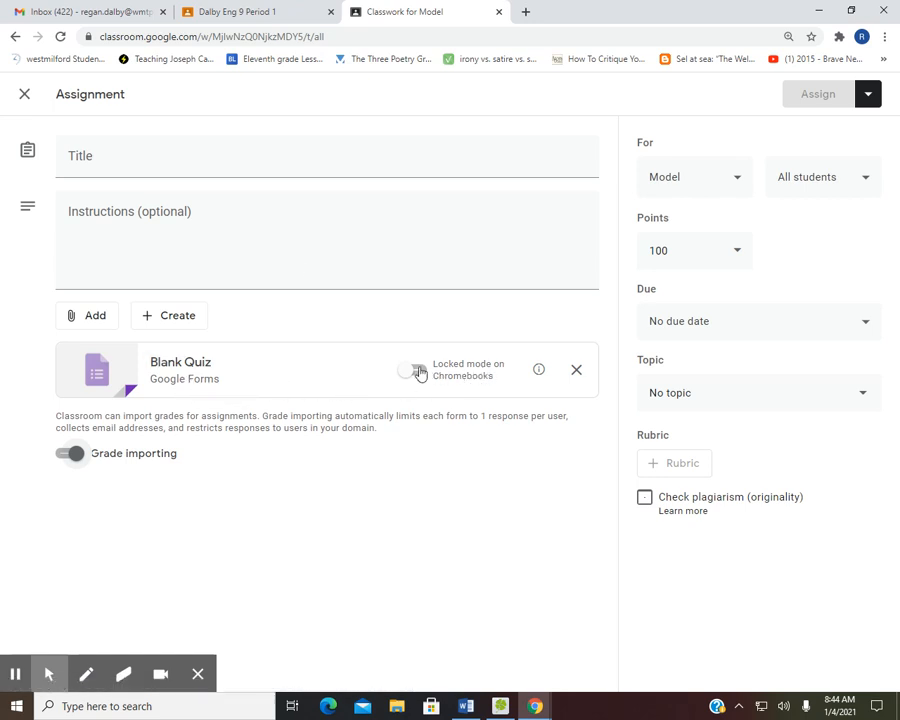
{"action": "left_click", "coordinate": [23, 97]}
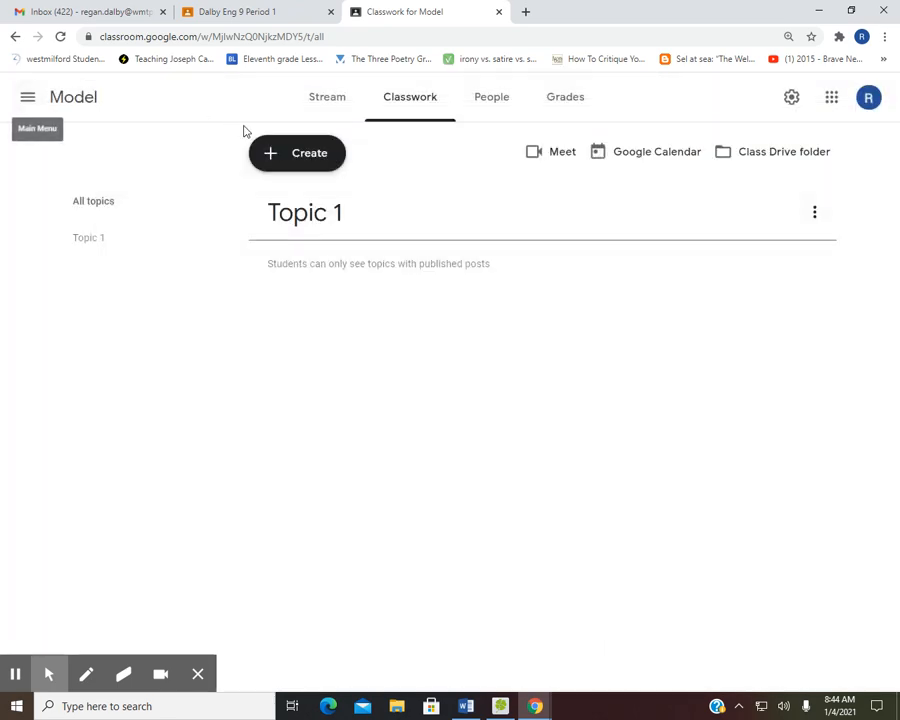
Ask all Model students the short-answer question "How are you?" and move the posted question under Topic 1.
{"action": "left_click", "coordinate": [268, 155]}
{"action": "left_click", "coordinate": [338, 322]}
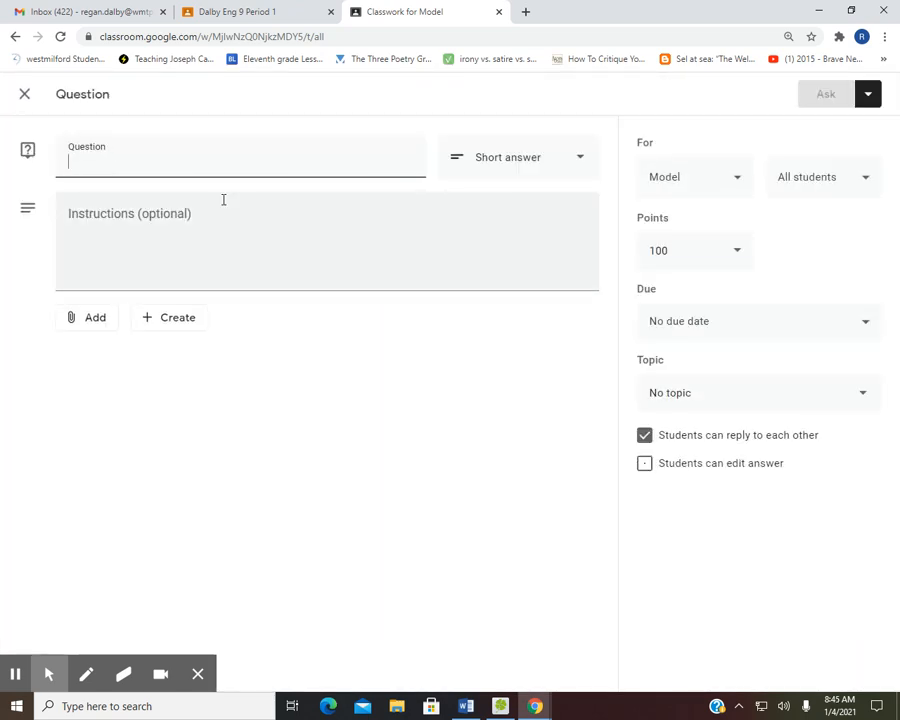
{"action": "type", "text": "How are you?"}
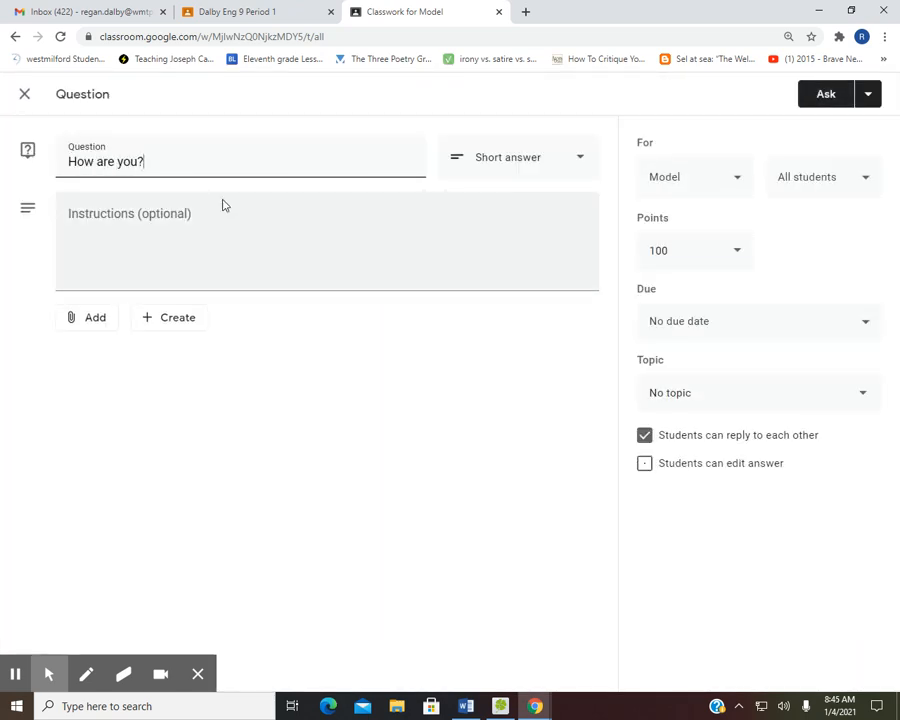
{"action": "key", "text": "Return"}
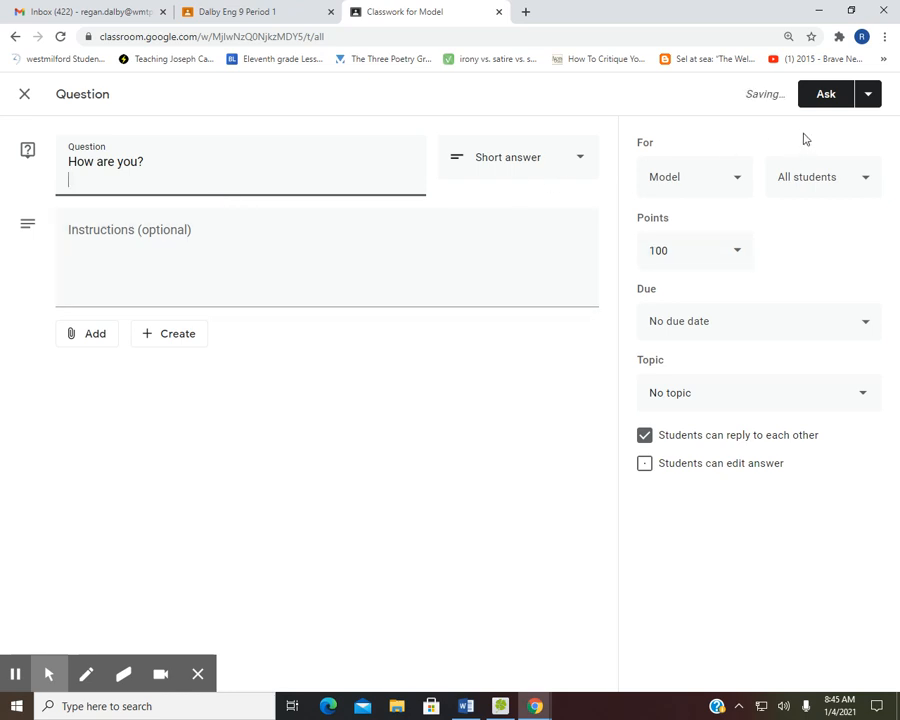
{"action": "left_click", "coordinate": [869, 98]}
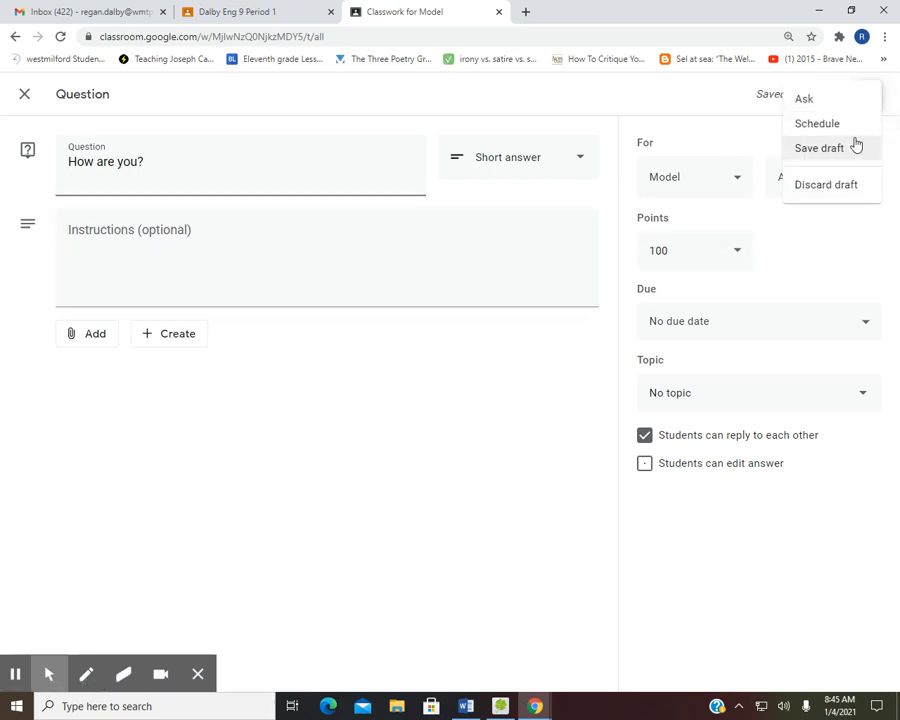
{"action": "left_click", "coordinate": [560, 483]}
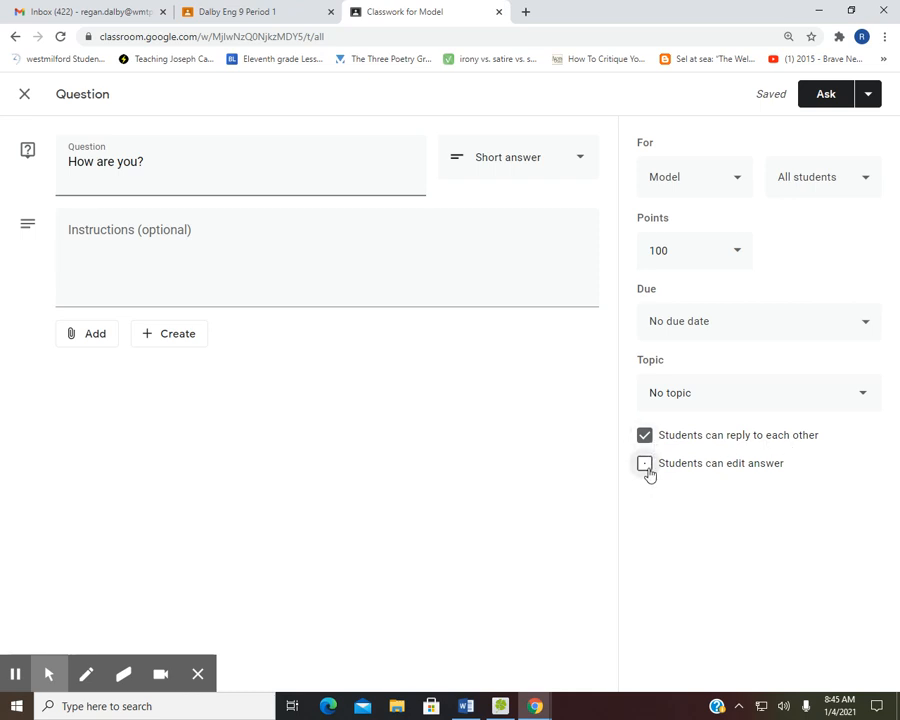
{"action": "left_click", "coordinate": [818, 104]}
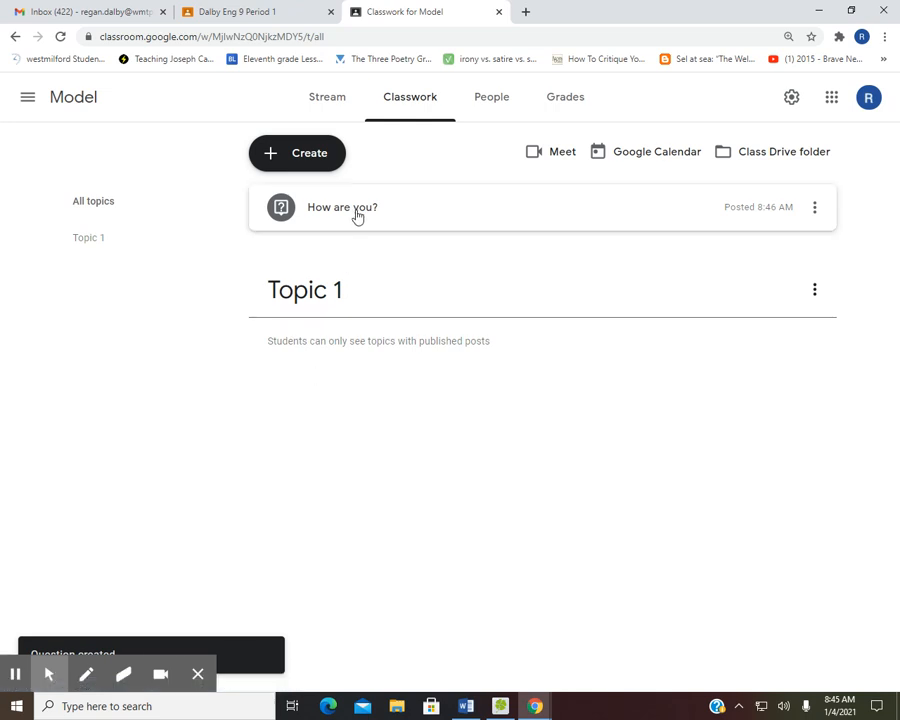
{"action": "left_click_drag", "start_coordinate": [357, 215], "coordinate": [371, 330]}
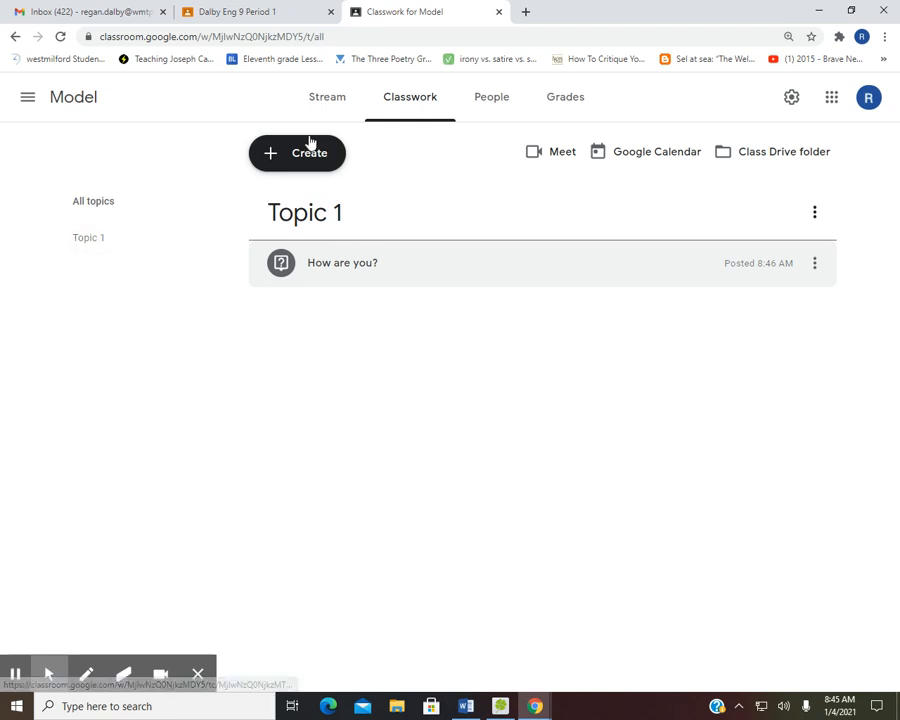
Start a new material post, review its attachment and topic choices with Topic 1 selected, and close it without posting.
{"action": "left_click", "coordinate": [326, 160]}
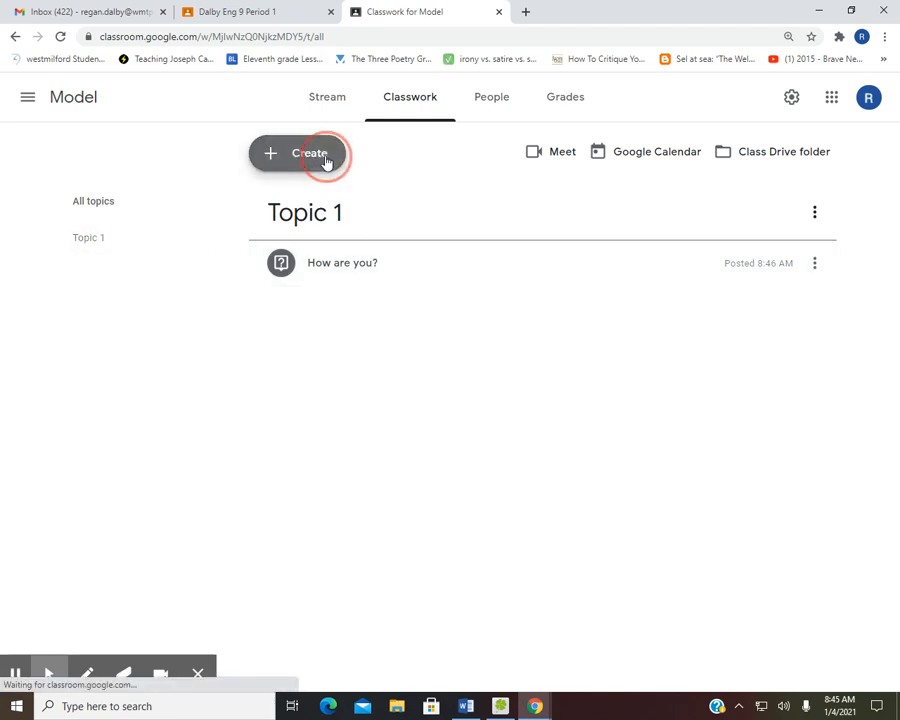
{"action": "left_click", "coordinate": [346, 352]}
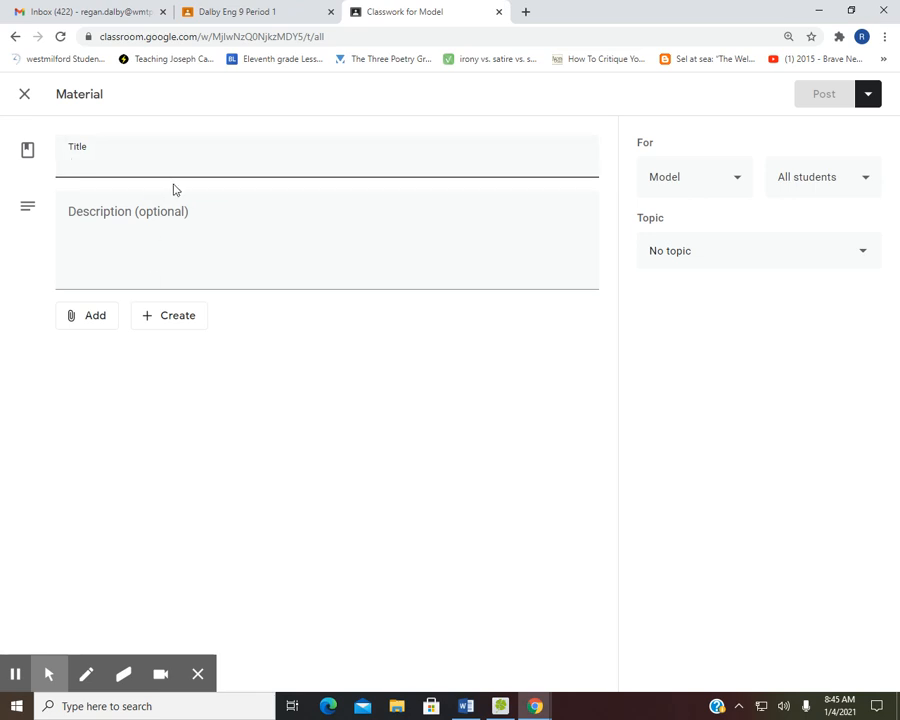
{"action": "left_click", "coordinate": [77, 324]}
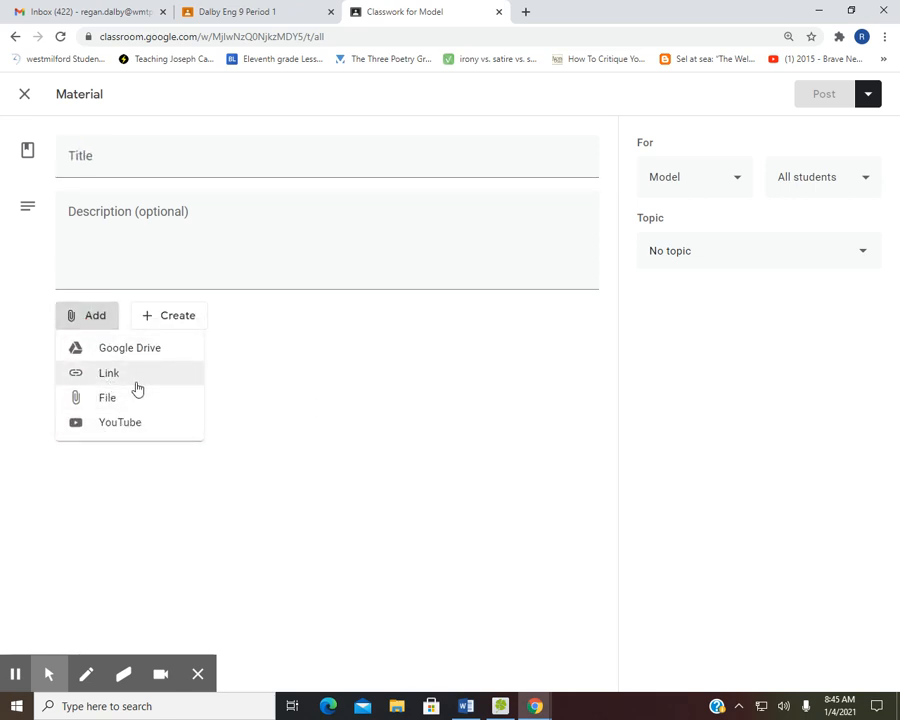
{"action": "left_click", "coordinate": [282, 366]}
{"action": "left_click", "coordinate": [742, 252]}
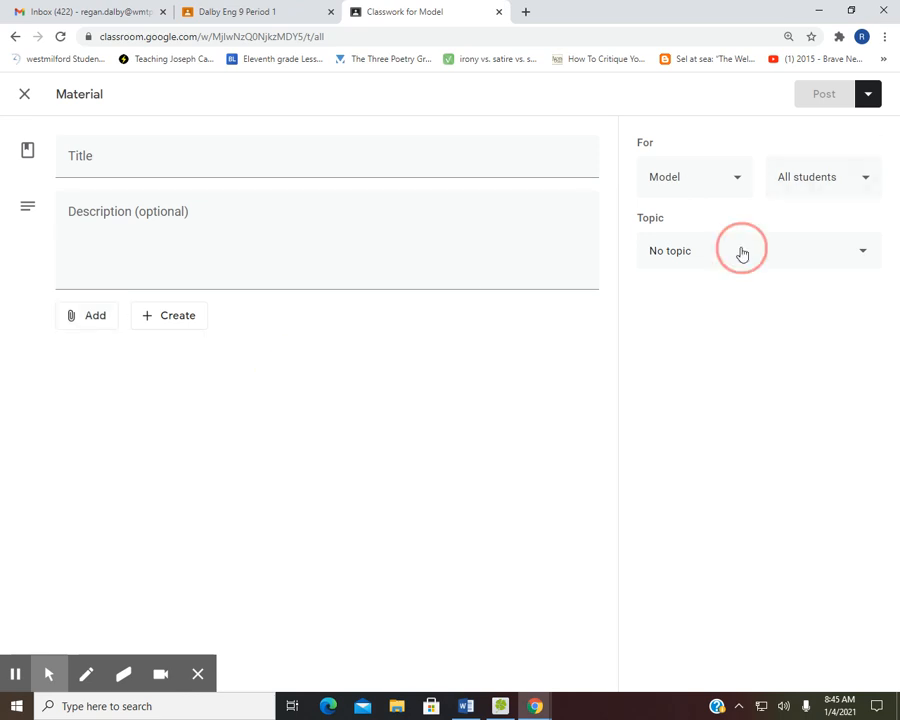
{"action": "left_click", "coordinate": [731, 345]}
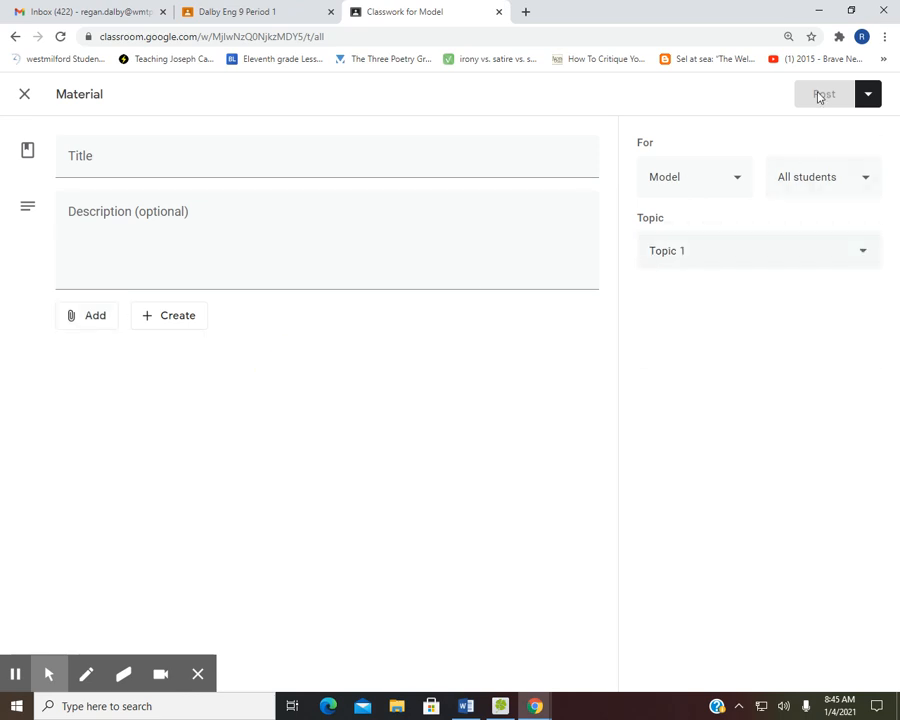
{"action": "left_click", "coordinate": [23, 104]}
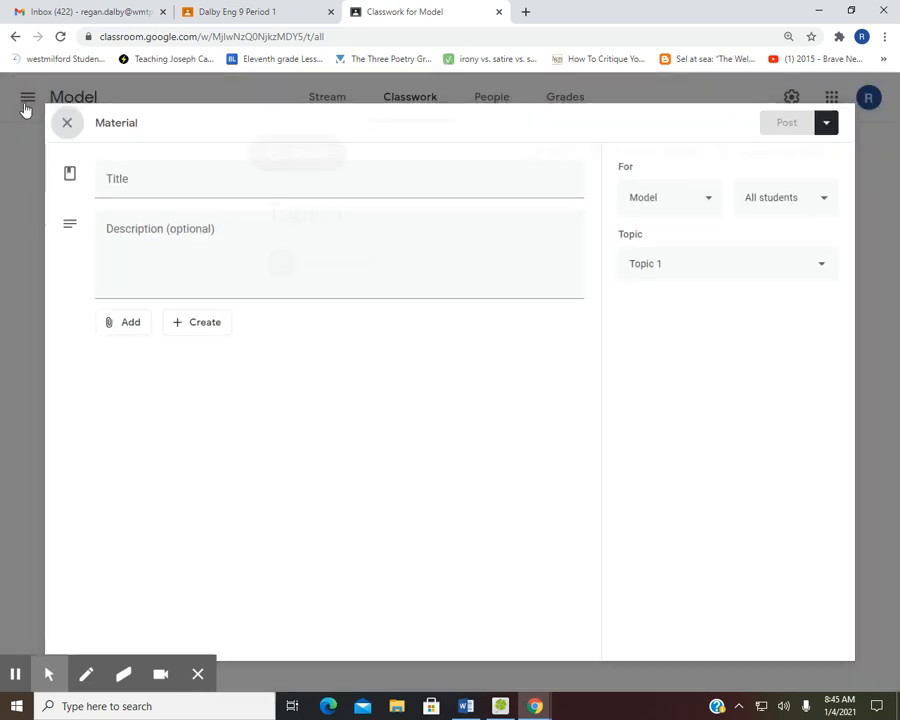
Reuse the post "The Hunger Games Analysis Questions Chapters 10-12" from the Eng 9 Period 1 class and assign it to all Model students.
{"action": "left_click", "coordinate": [299, 158]}
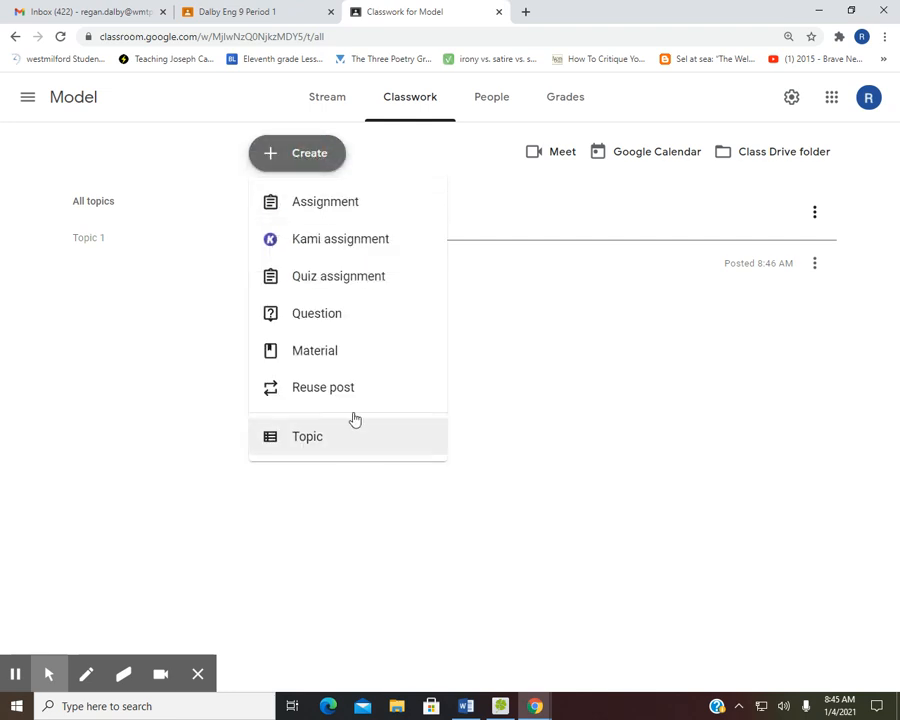
{"action": "left_click", "coordinate": [335, 393]}
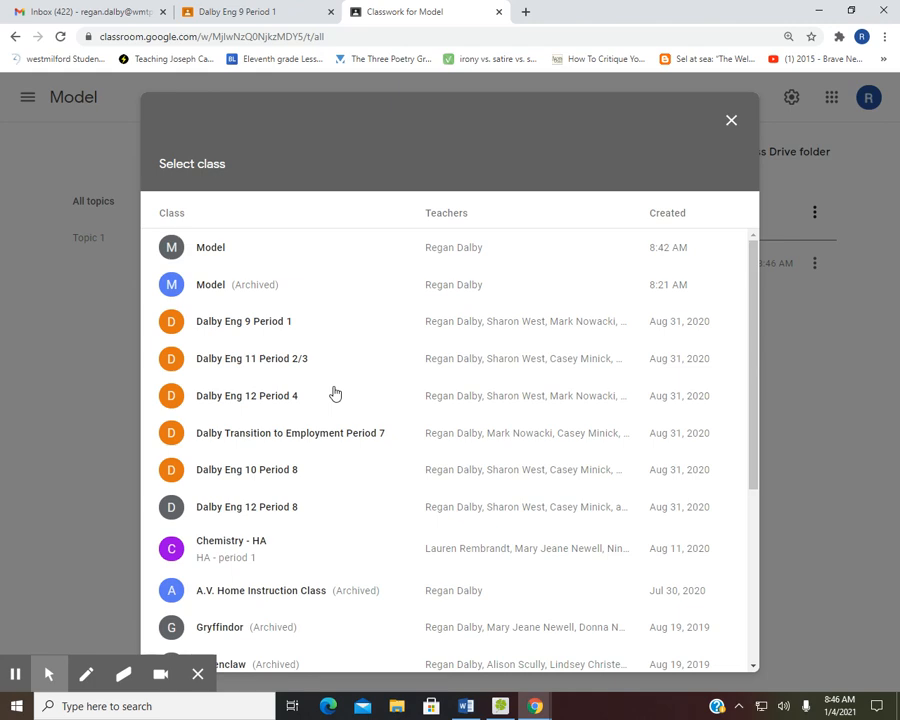
{"action": "left_click", "coordinate": [247, 325]}
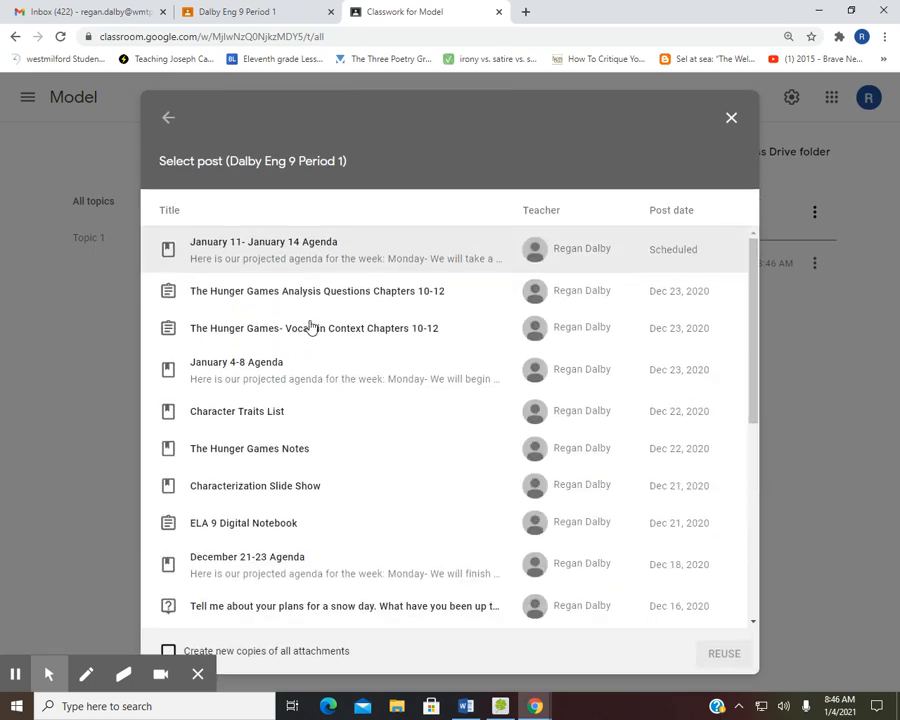
{"action": "scroll", "coordinate": [316, 543], "scroll_direction": "down", "scroll_amount": 3}
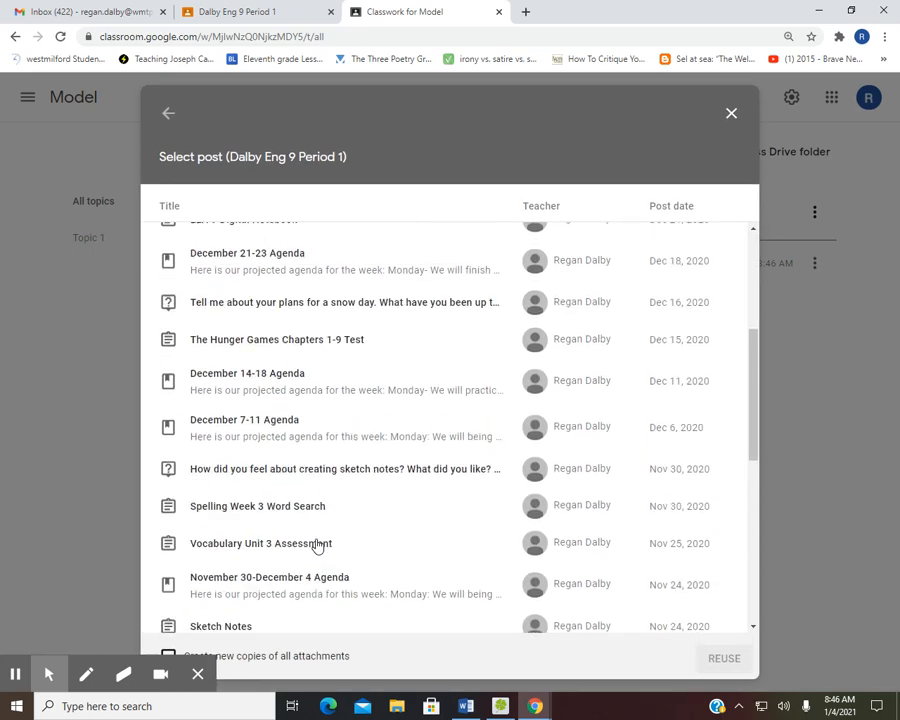
{"action": "scroll", "coordinate": [316, 543], "scroll_direction": "down", "scroll_amount": 1}
{"action": "scroll", "coordinate": [312, 538], "scroll_direction": "up", "scroll_amount": 3}
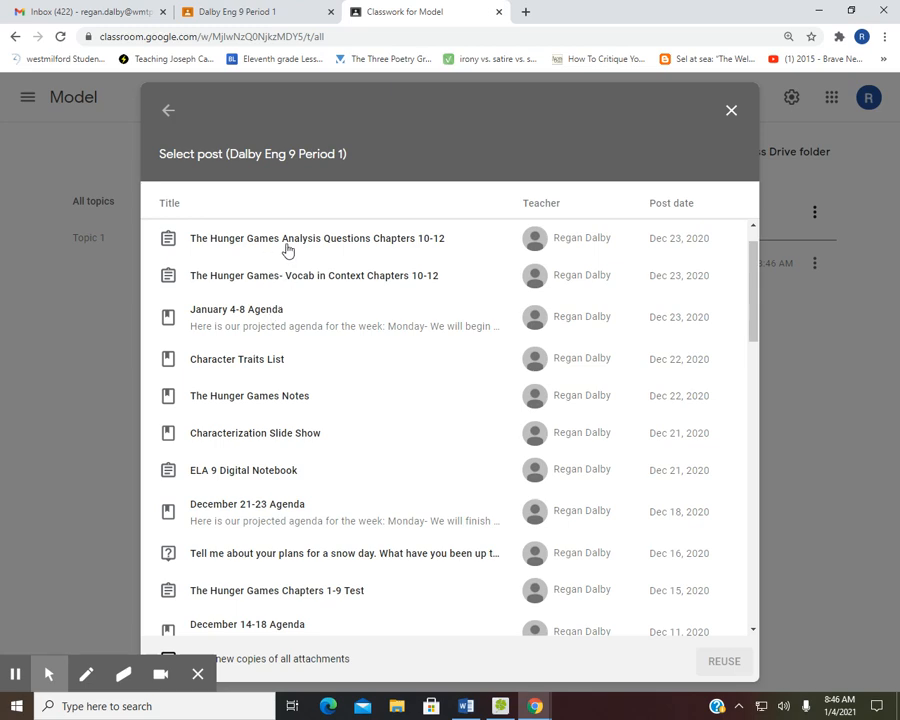
{"action": "left_click", "coordinate": [287, 248]}
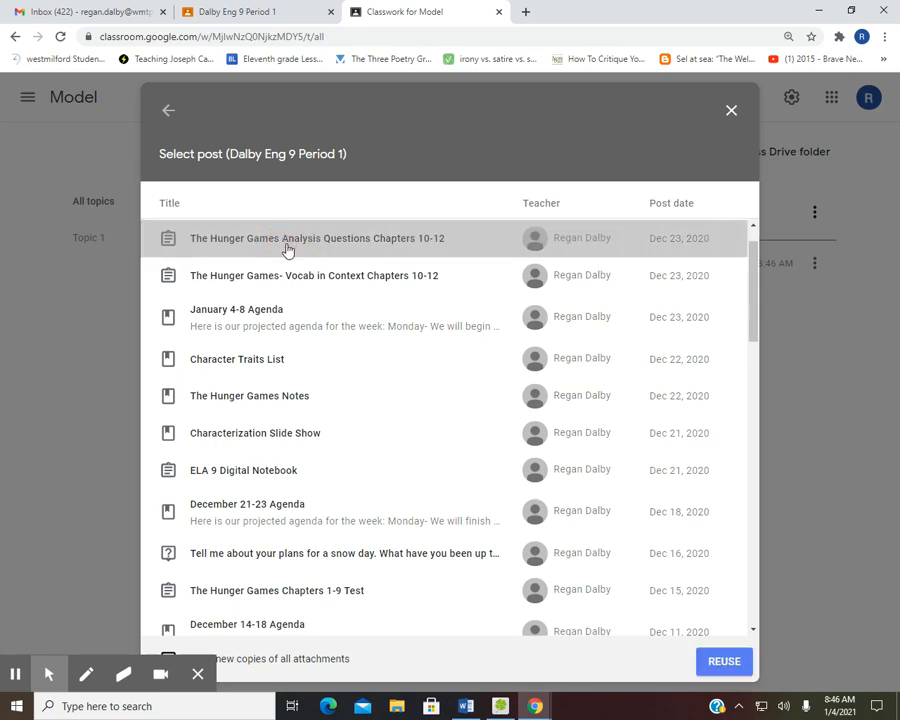
{"action": "left_click", "coordinate": [724, 661]}
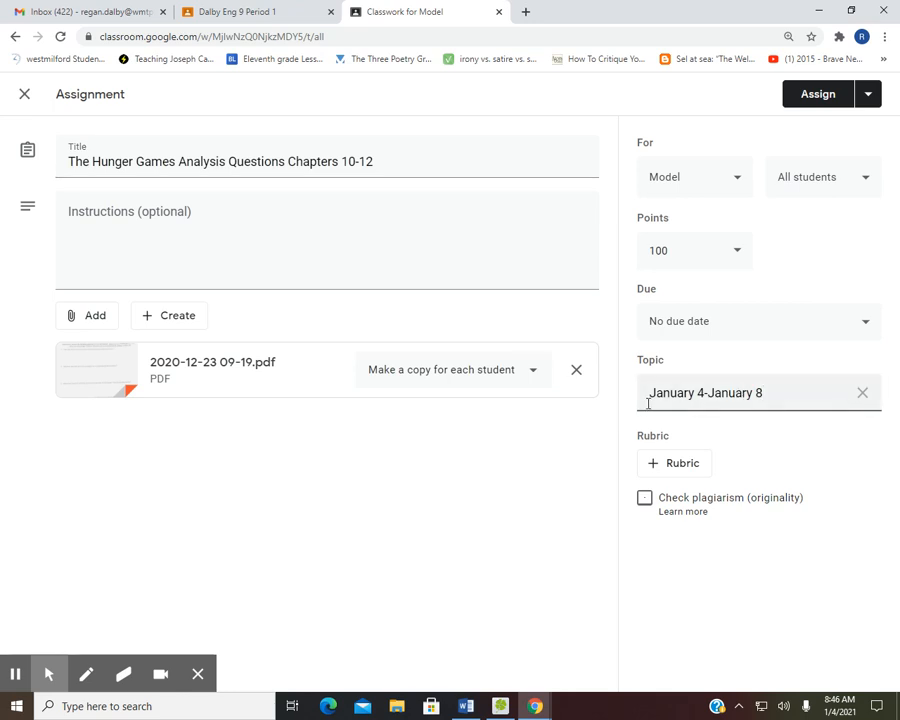
{"action": "left_click", "coordinate": [808, 96]}
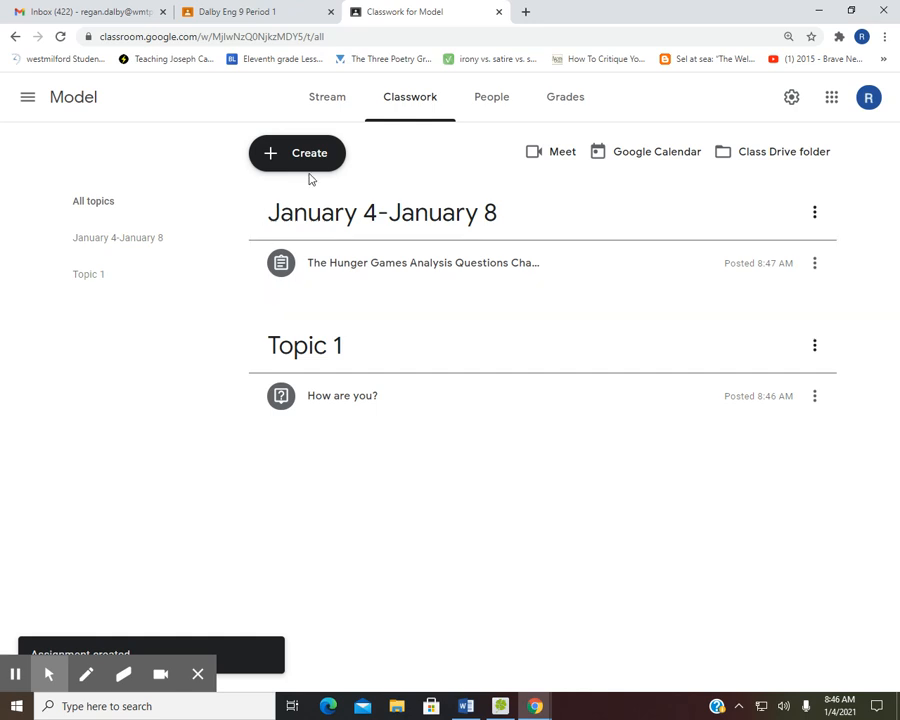
Examine the Model class's teacher and student roster with its student invitation option, and view the gradebook.
{"action": "left_click", "coordinate": [487, 110]}
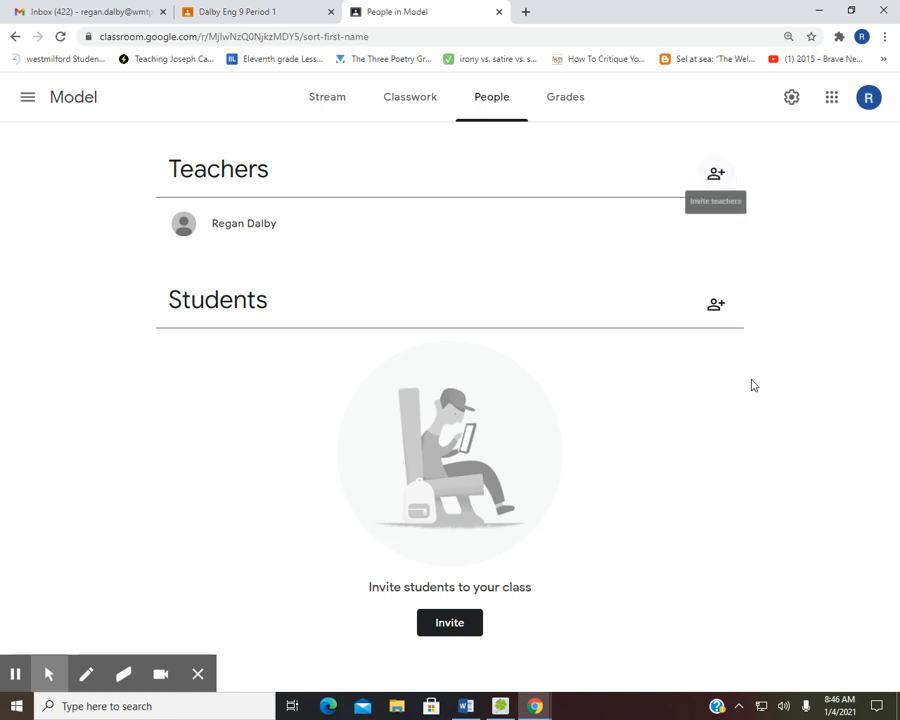
{"action": "left_click", "coordinate": [720, 316]}
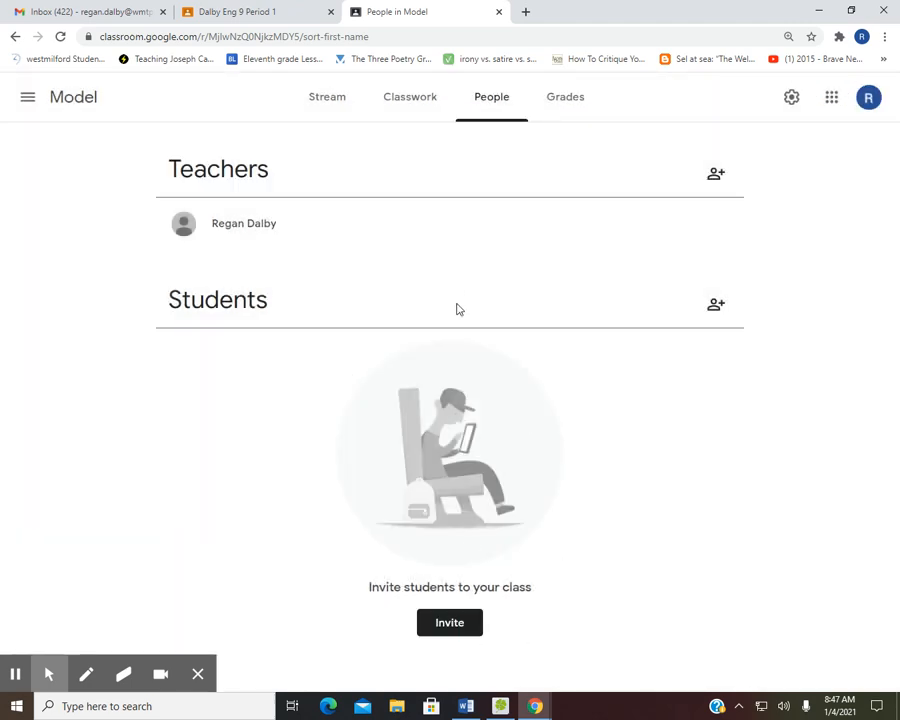
{"action": "left_click", "coordinate": [566, 98]}
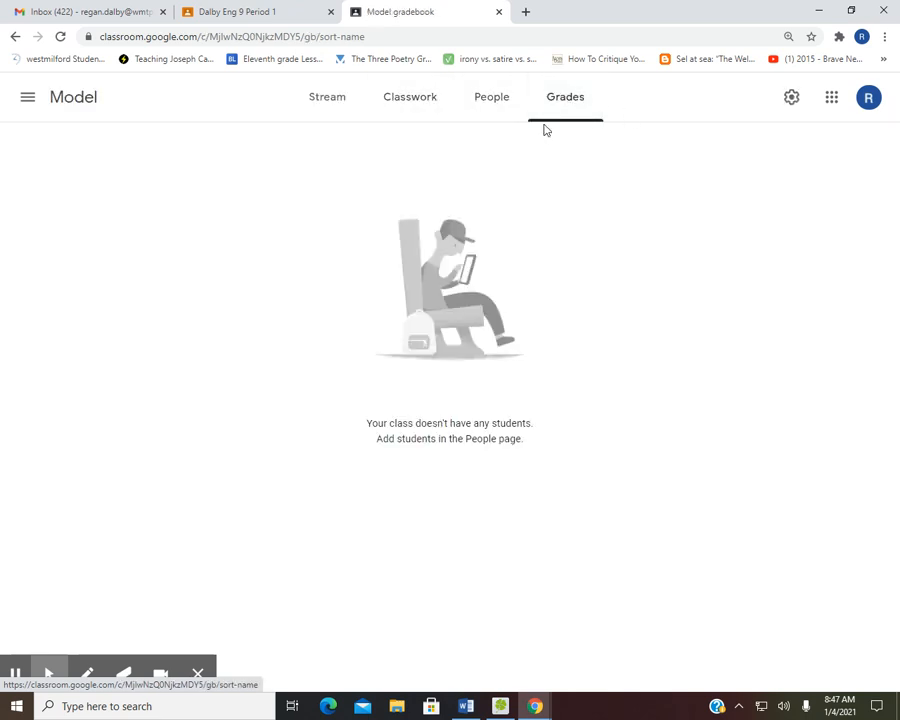
Create an assignment titled "Tell me about your break." worth 100 points, with no due date or topic, and assign it to all Model students.
{"action": "left_click", "coordinate": [404, 98]}
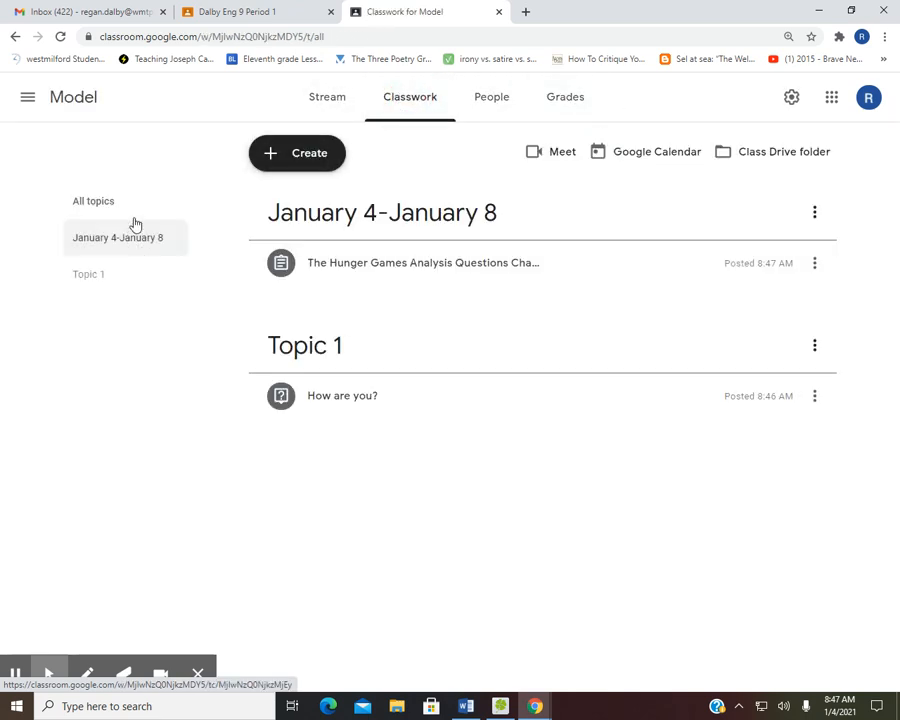
{"action": "left_click", "coordinate": [276, 170]}
{"action": "left_click", "coordinate": [321, 205]}
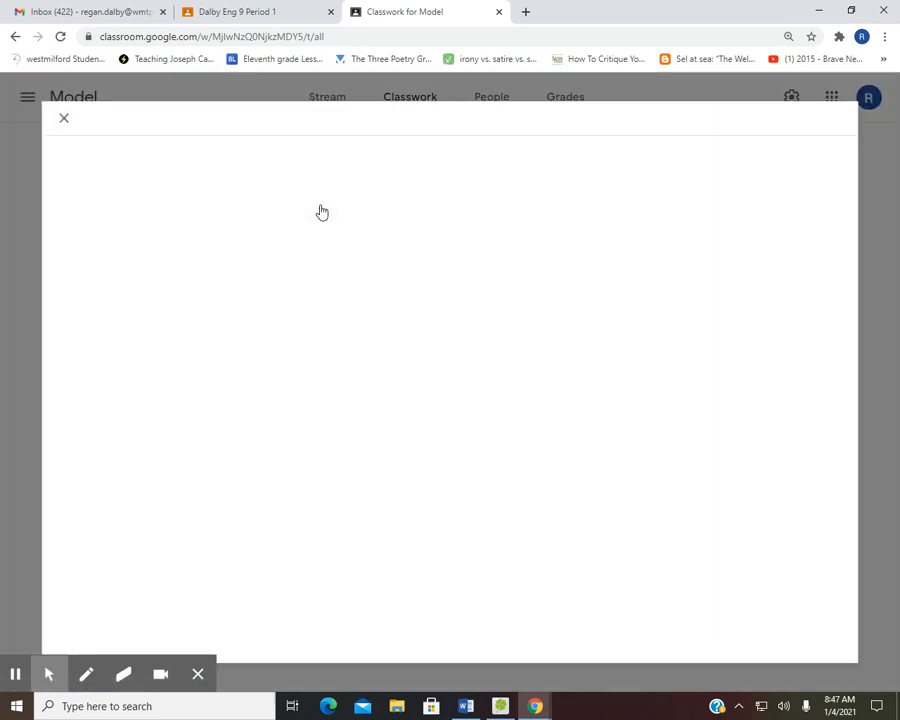
{"action": "left_click", "coordinate": [110, 316]}
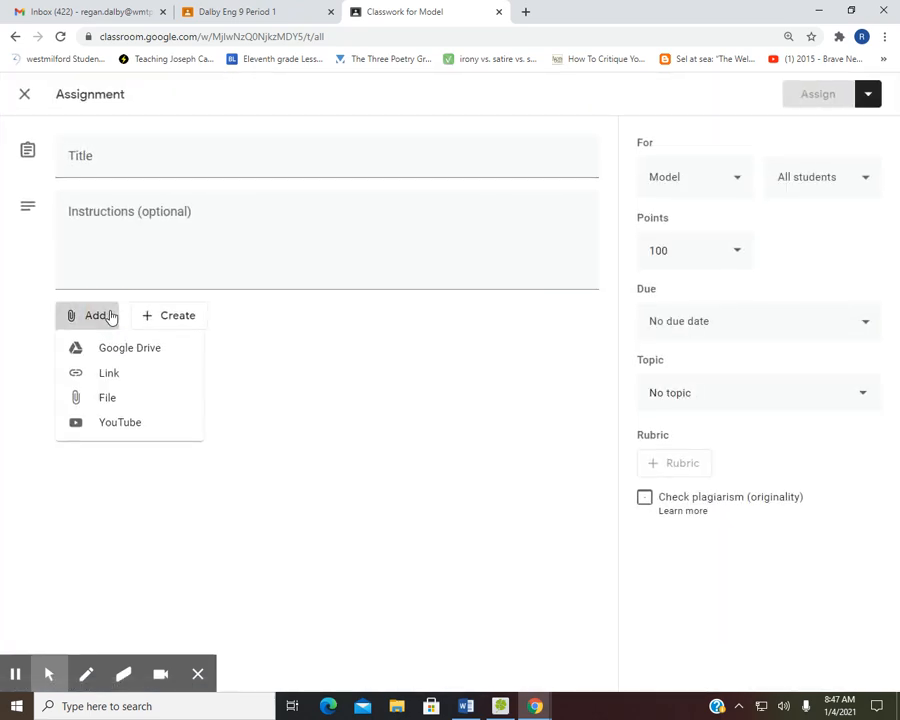
{"action": "left_click", "coordinate": [116, 166]}
{"action": "left_click", "coordinate": [114, 164]}
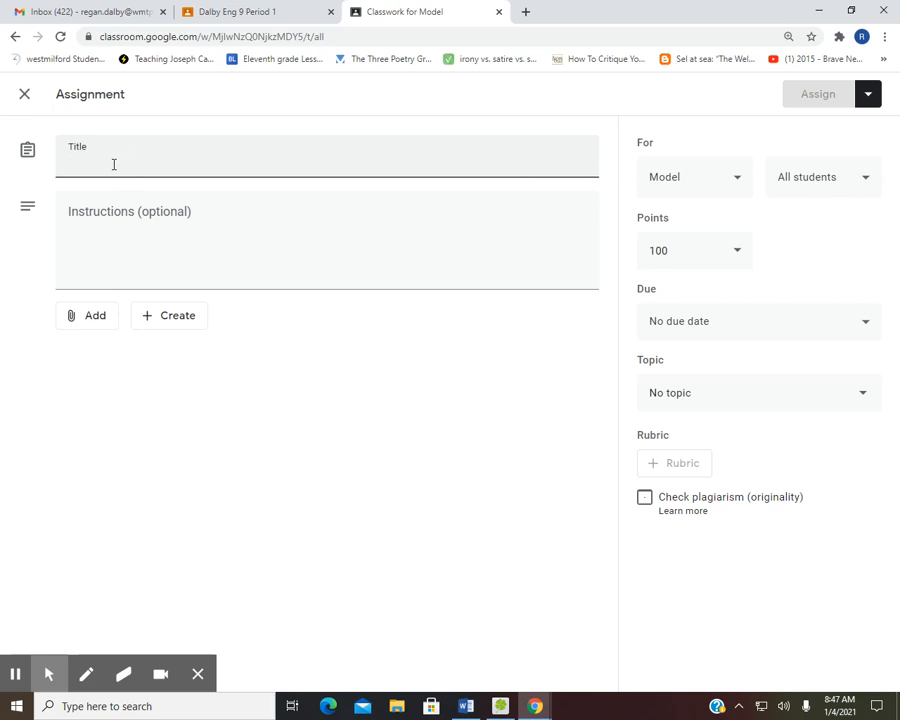
{"action": "type", "text": "Tell me about y"}
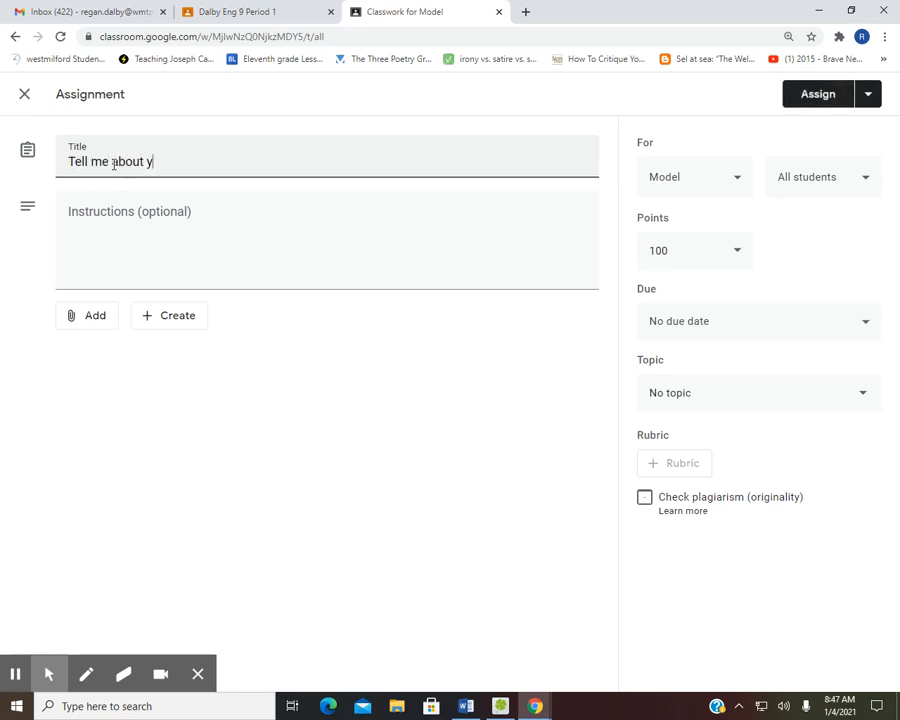
{"action": "type", "text": "our break./"}
{"action": "key", "text": "BackSpace"}
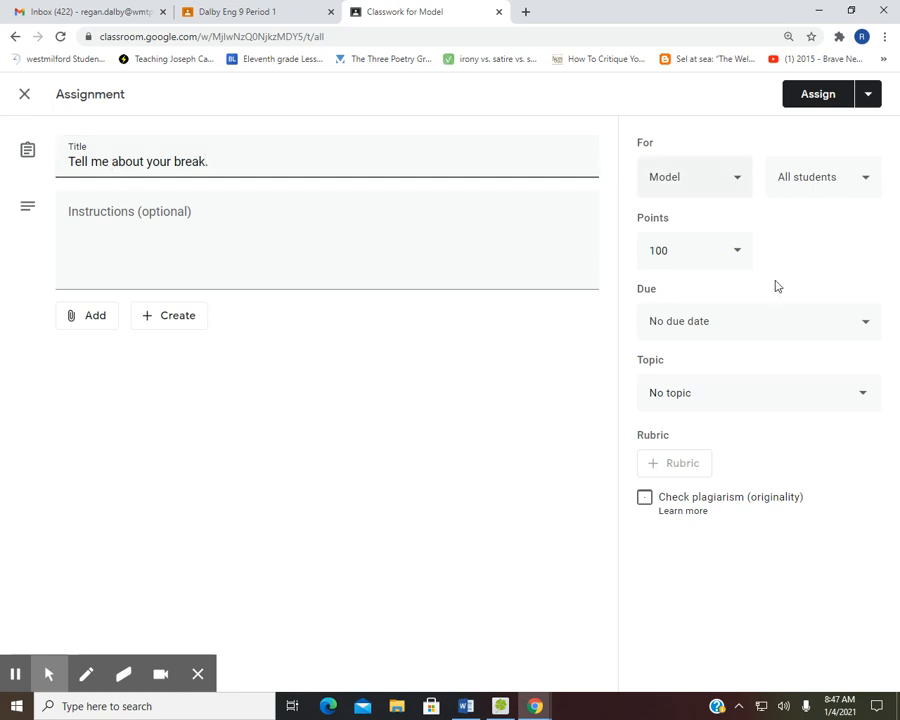
{"action": "left_click", "coordinate": [828, 100]}
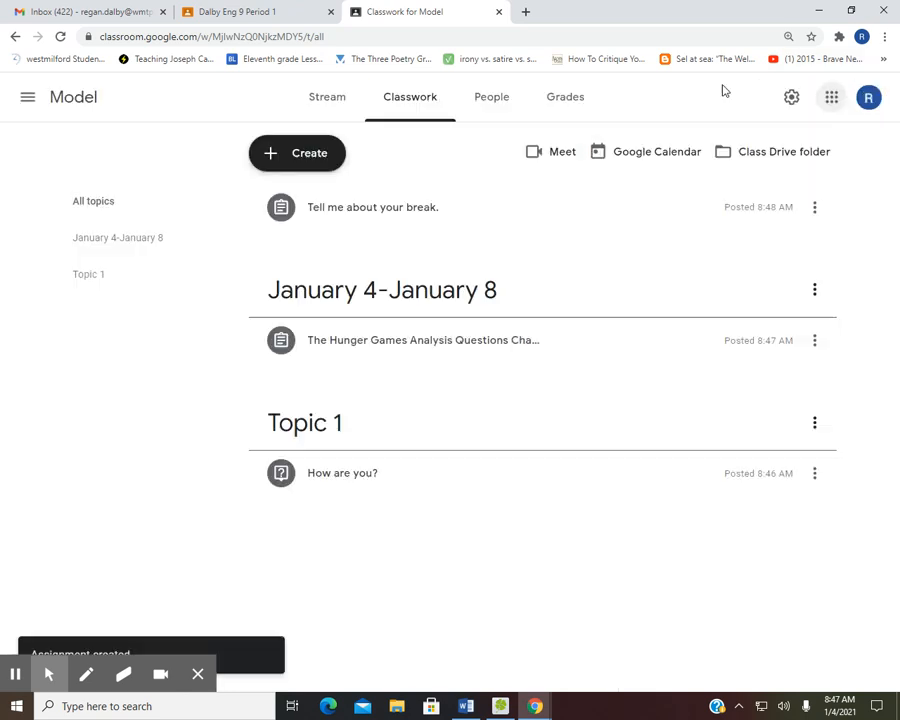
Check the Model gradebook once more and return to the class stream.
{"action": "left_click", "coordinate": [580, 103]}
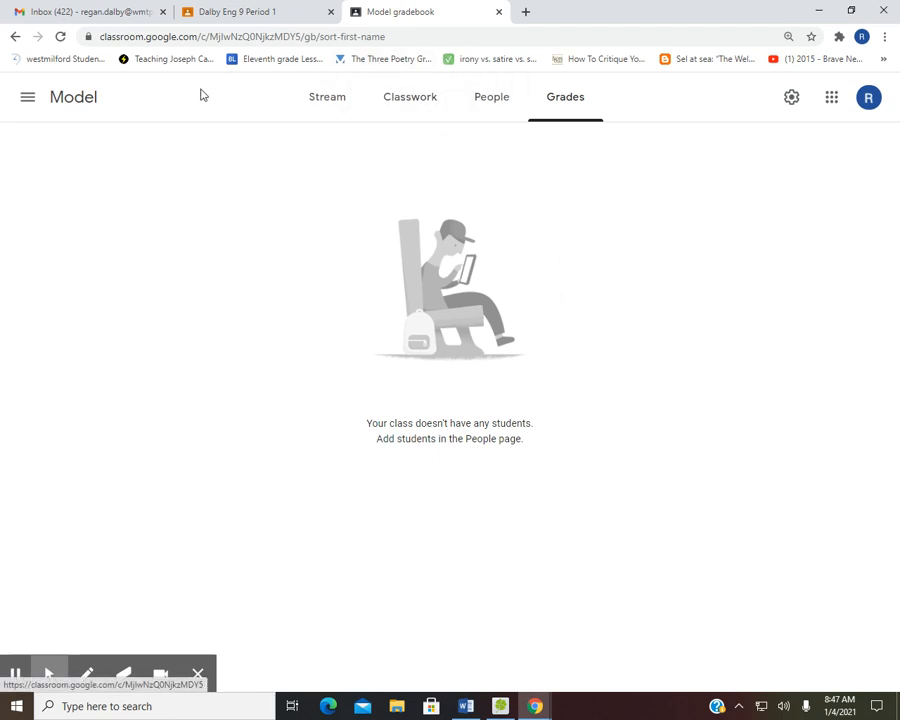
{"action": "left_click", "coordinate": [388, 119]}
{"action": "left_click", "coordinate": [311, 95]}
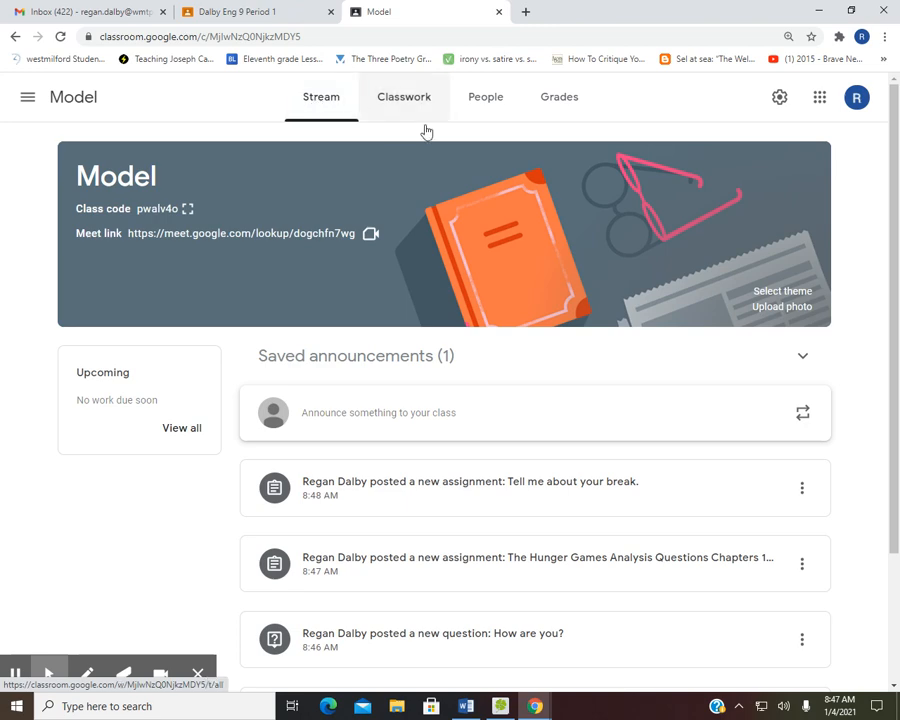
Review the class settings, covering class details, invite codes, stream, Meet and grading options, and close them without changes.
{"action": "left_click", "coordinate": [780, 100]}
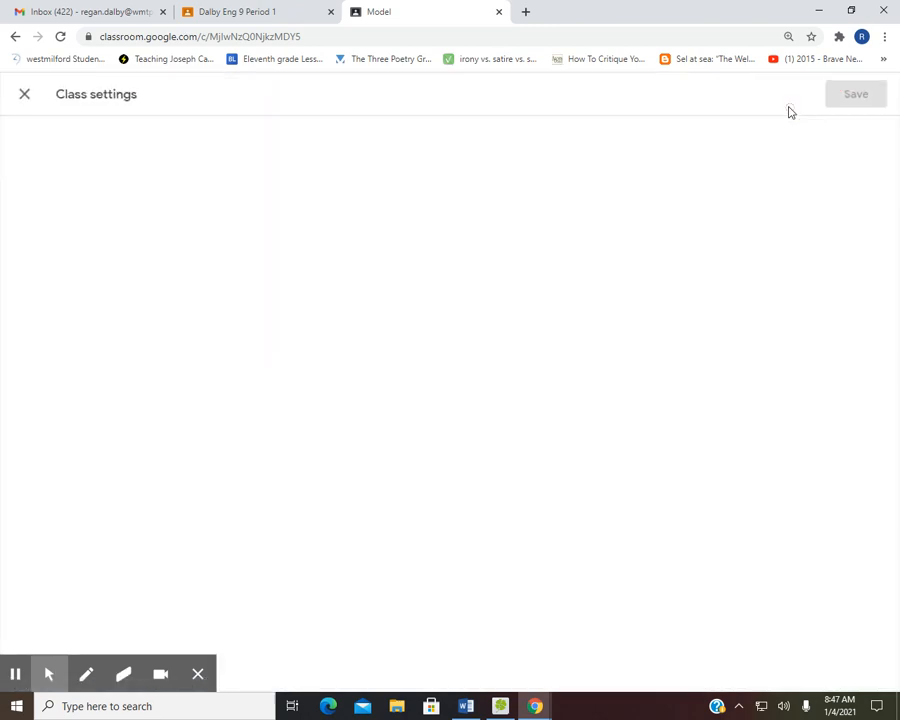
{"action": "scroll", "coordinate": [690, 538], "scroll_direction": "down", "scroll_amount": 5}
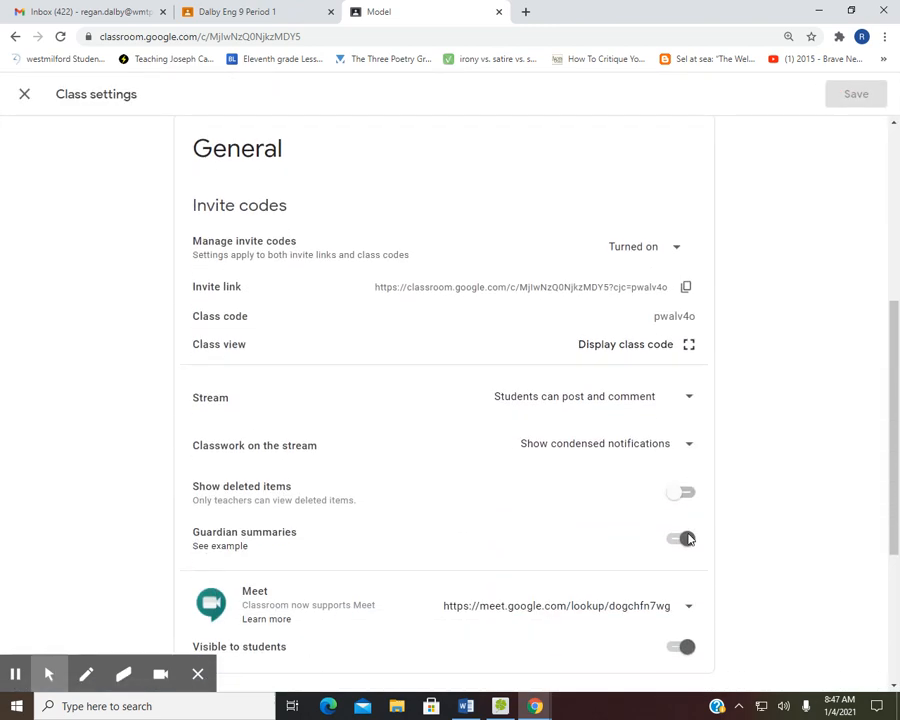
{"action": "scroll", "coordinate": [532, 586], "scroll_direction": "down", "scroll_amount": 3}
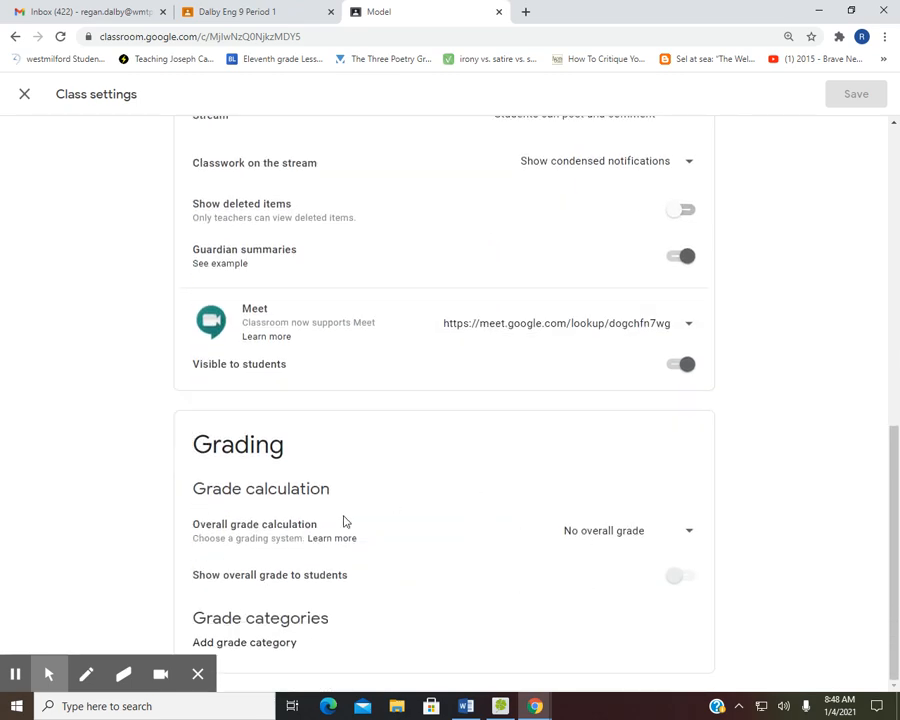
{"action": "scroll", "coordinate": [308, 637], "scroll_direction": "up", "scroll_amount": 5}
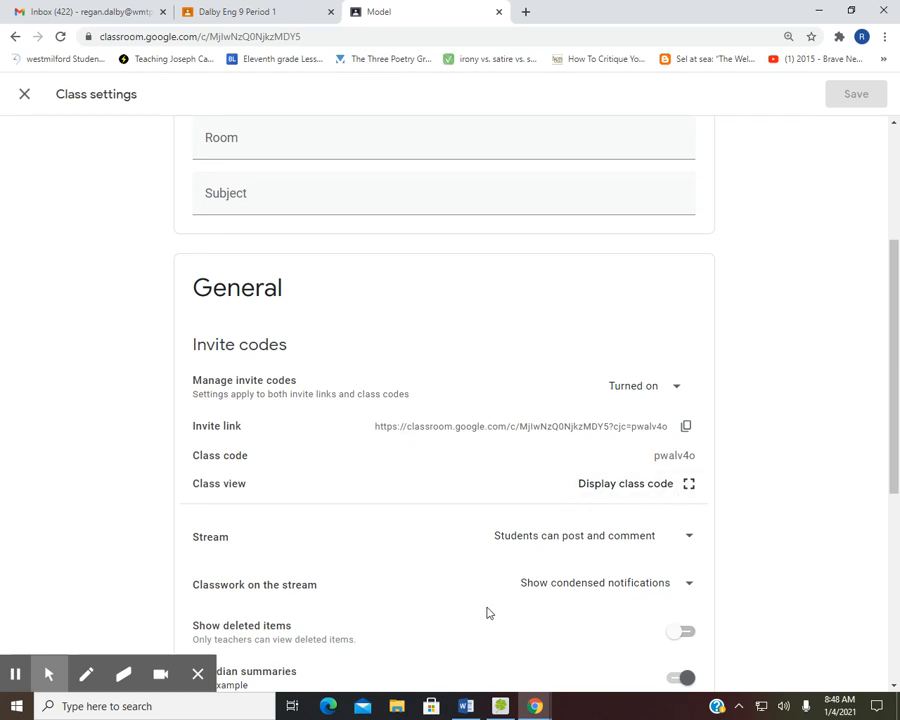
{"action": "scroll", "coordinate": [487, 613], "scroll_direction": "up", "scroll_amount": 3}
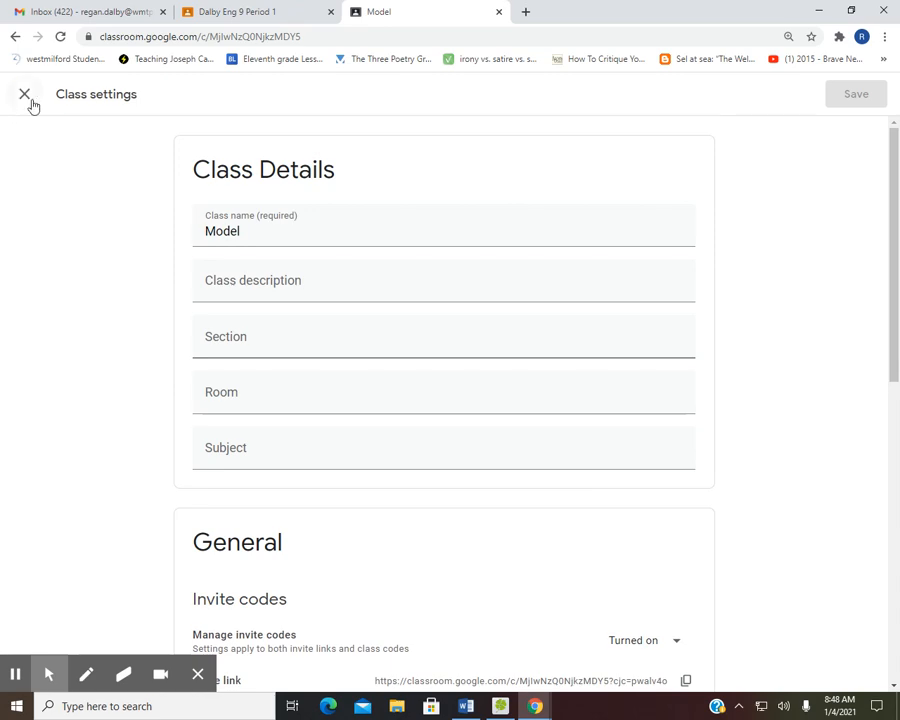
{"action": "left_click", "coordinate": [25, 95]}
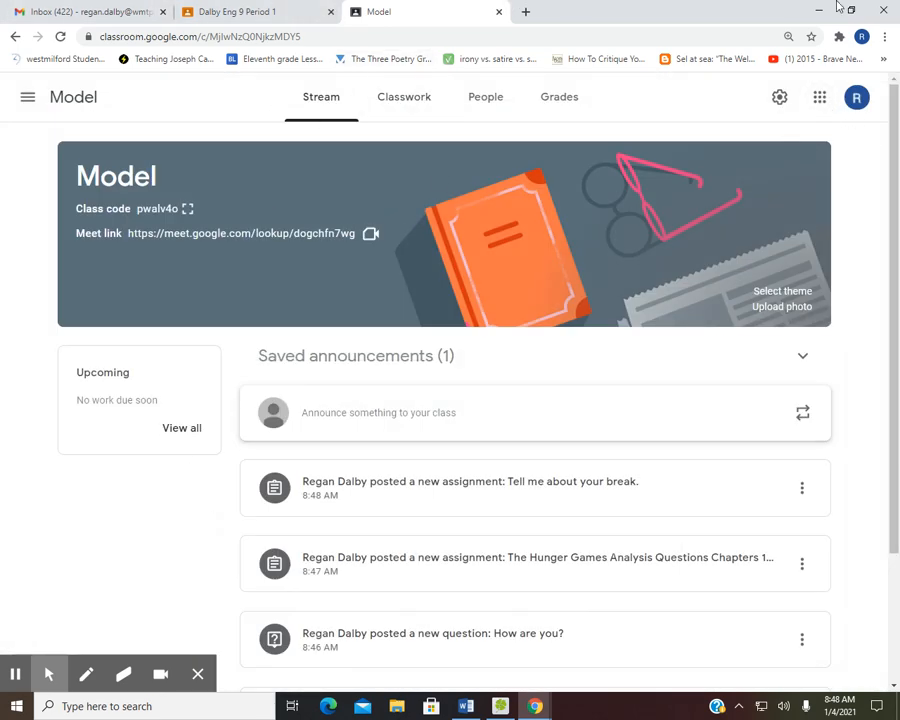
{"action": "left_click", "coordinate": [838, 38]}
{"action": "left_click", "coordinate": [724, 231]}
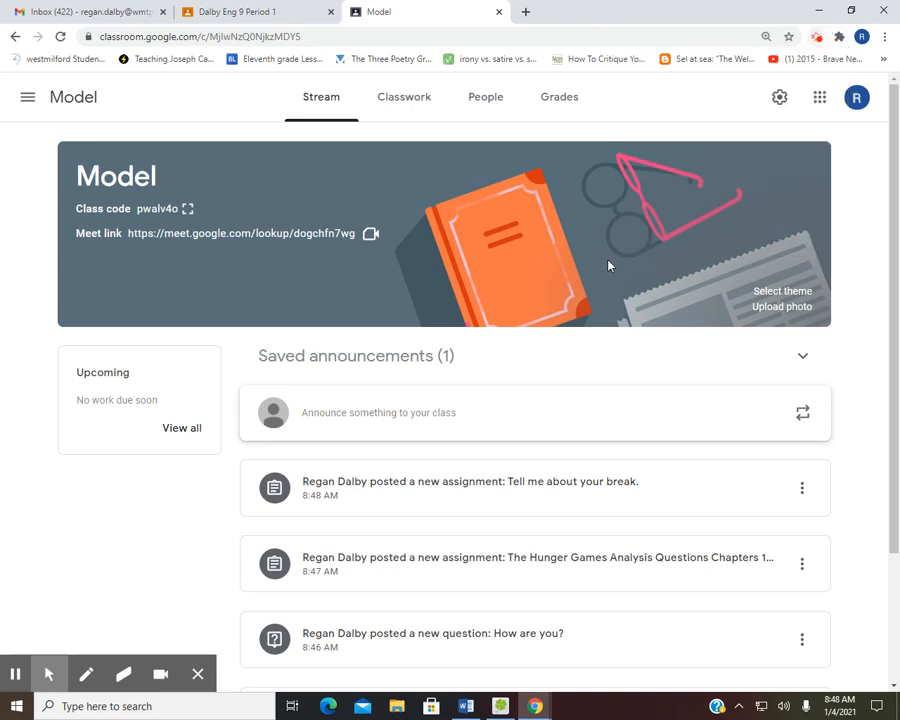